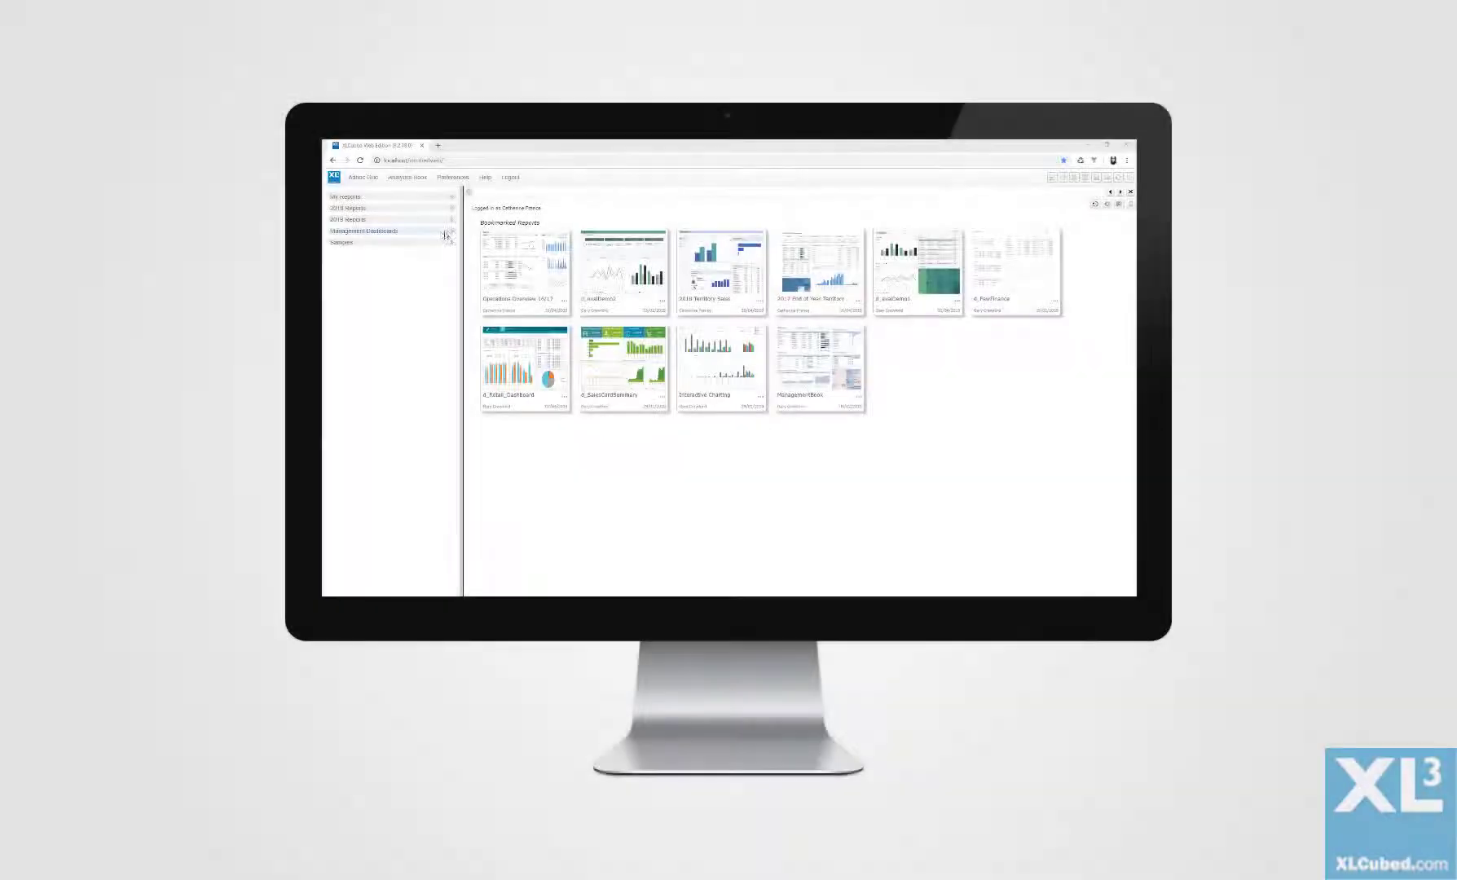
Open the Performance Dashboard report from the Management Dashboards folder in XLCubed Web Edition
{"action": "left_click", "coordinate": [440, 232]}
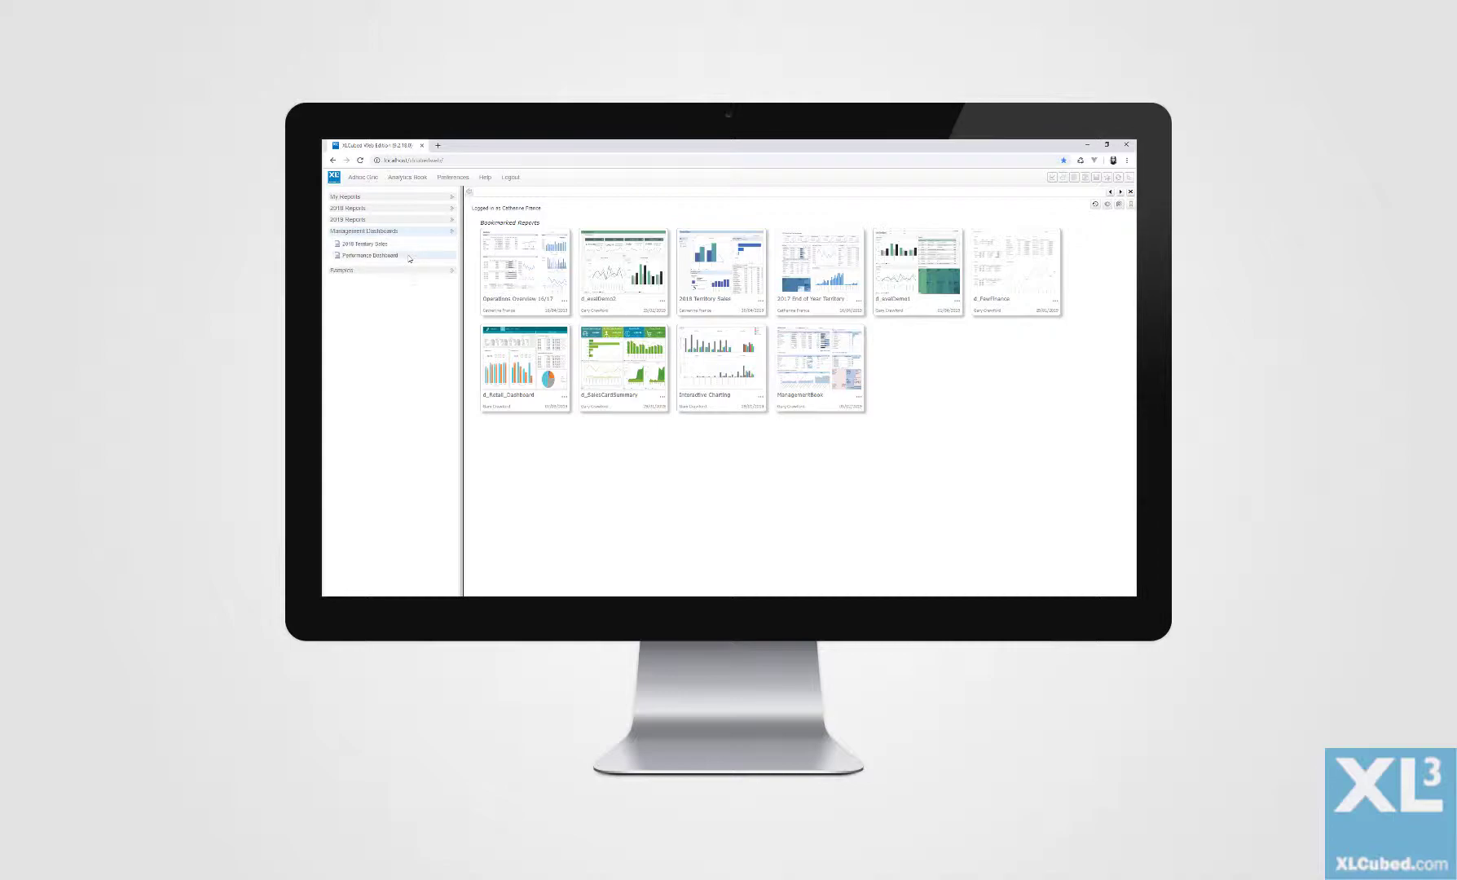
{"action": "left_click", "coordinate": [383, 255]}
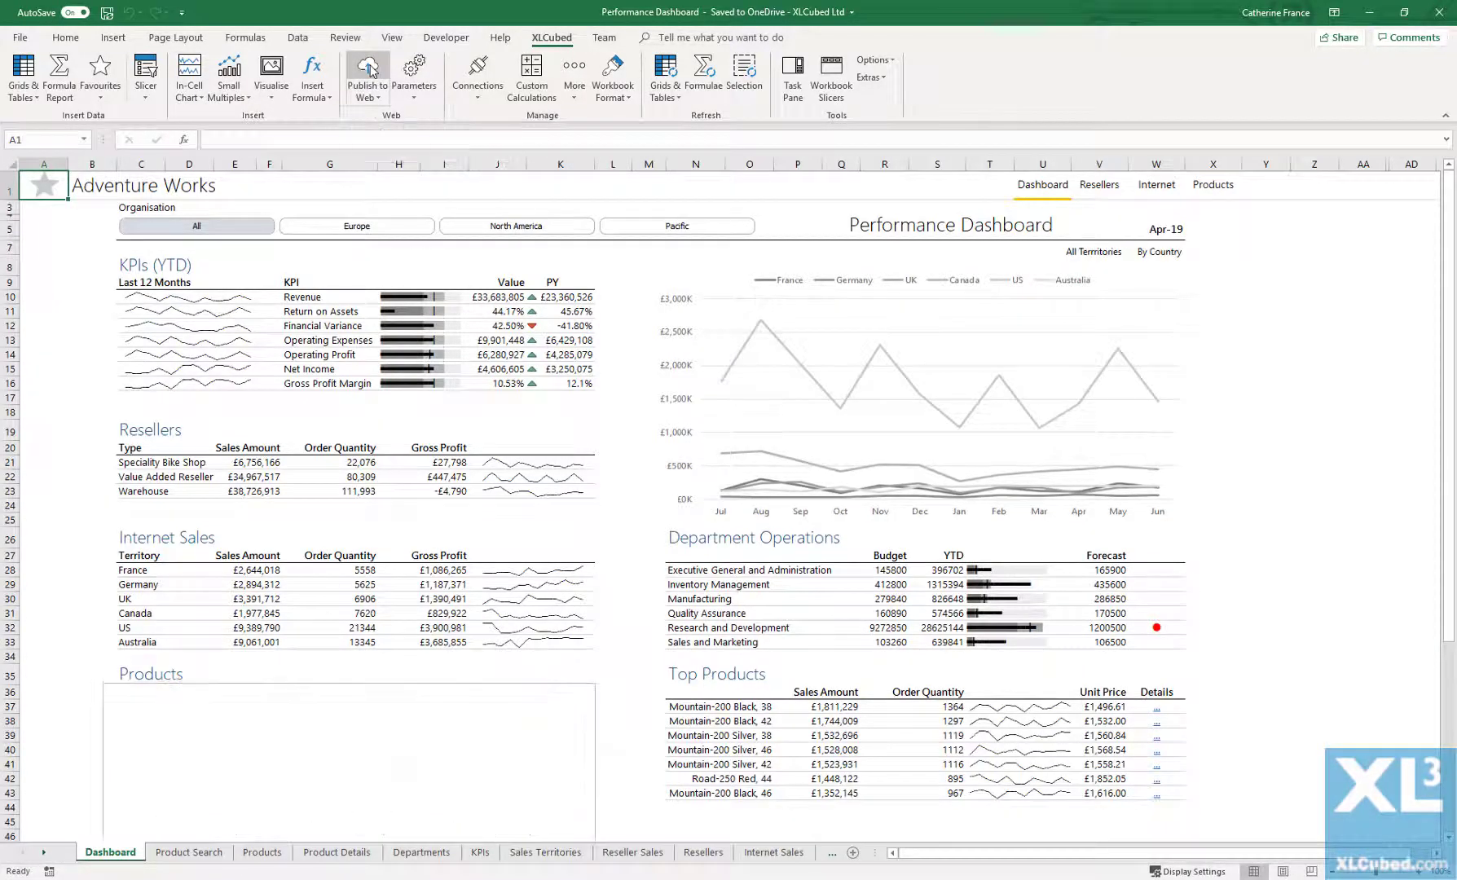
Publish the workbook to localhost/xlcubedweb's Management Dashboards folder, described 'Performance by territory'
{"action": "left_click", "coordinate": [369, 70]}
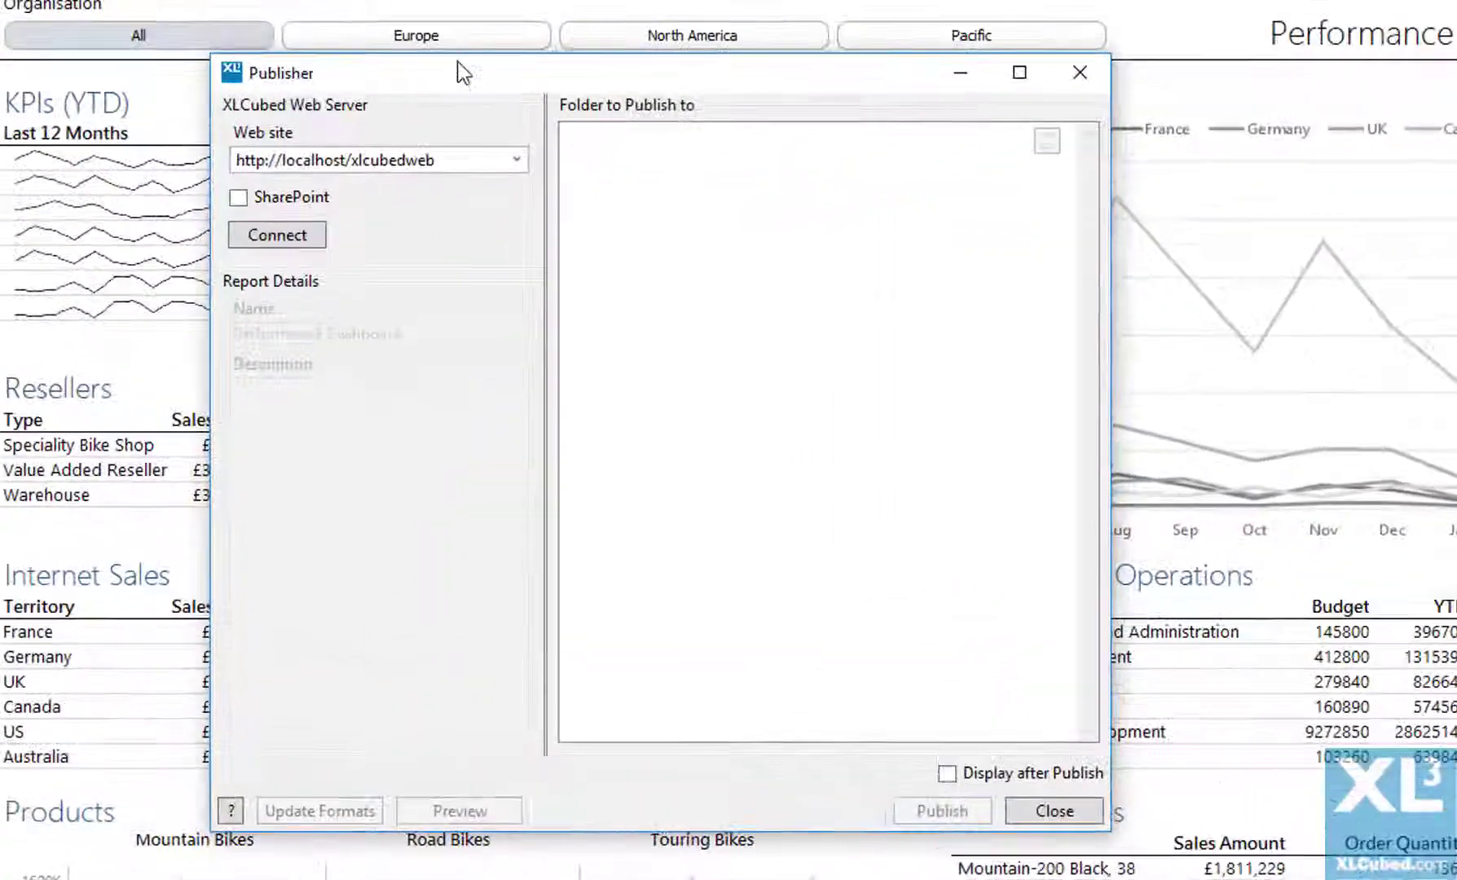
{"action": "double_click", "coordinate": [459, 155]}
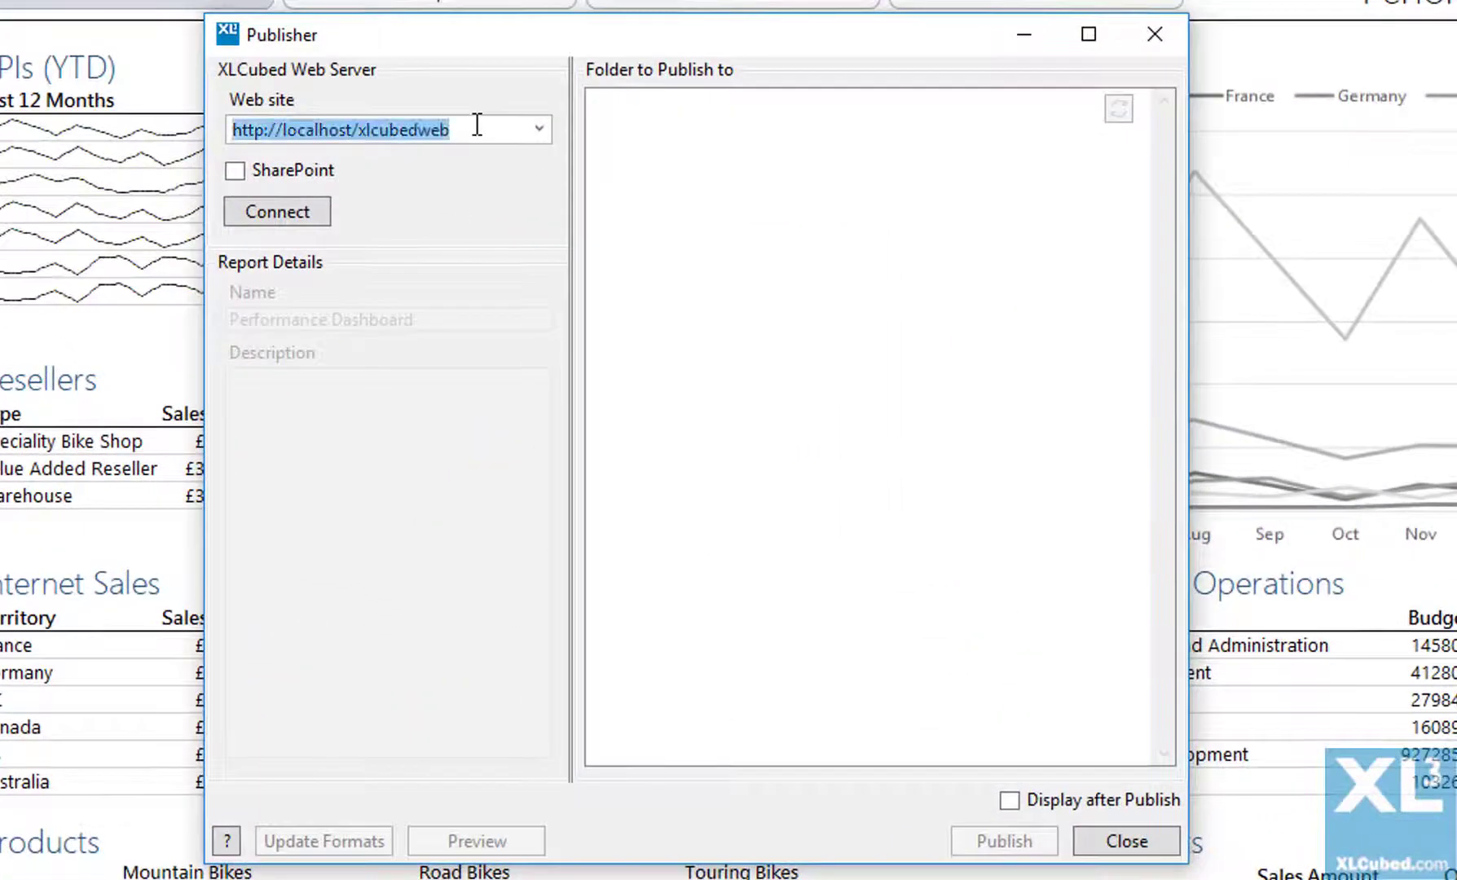
{"action": "left_click", "coordinate": [328, 222]}
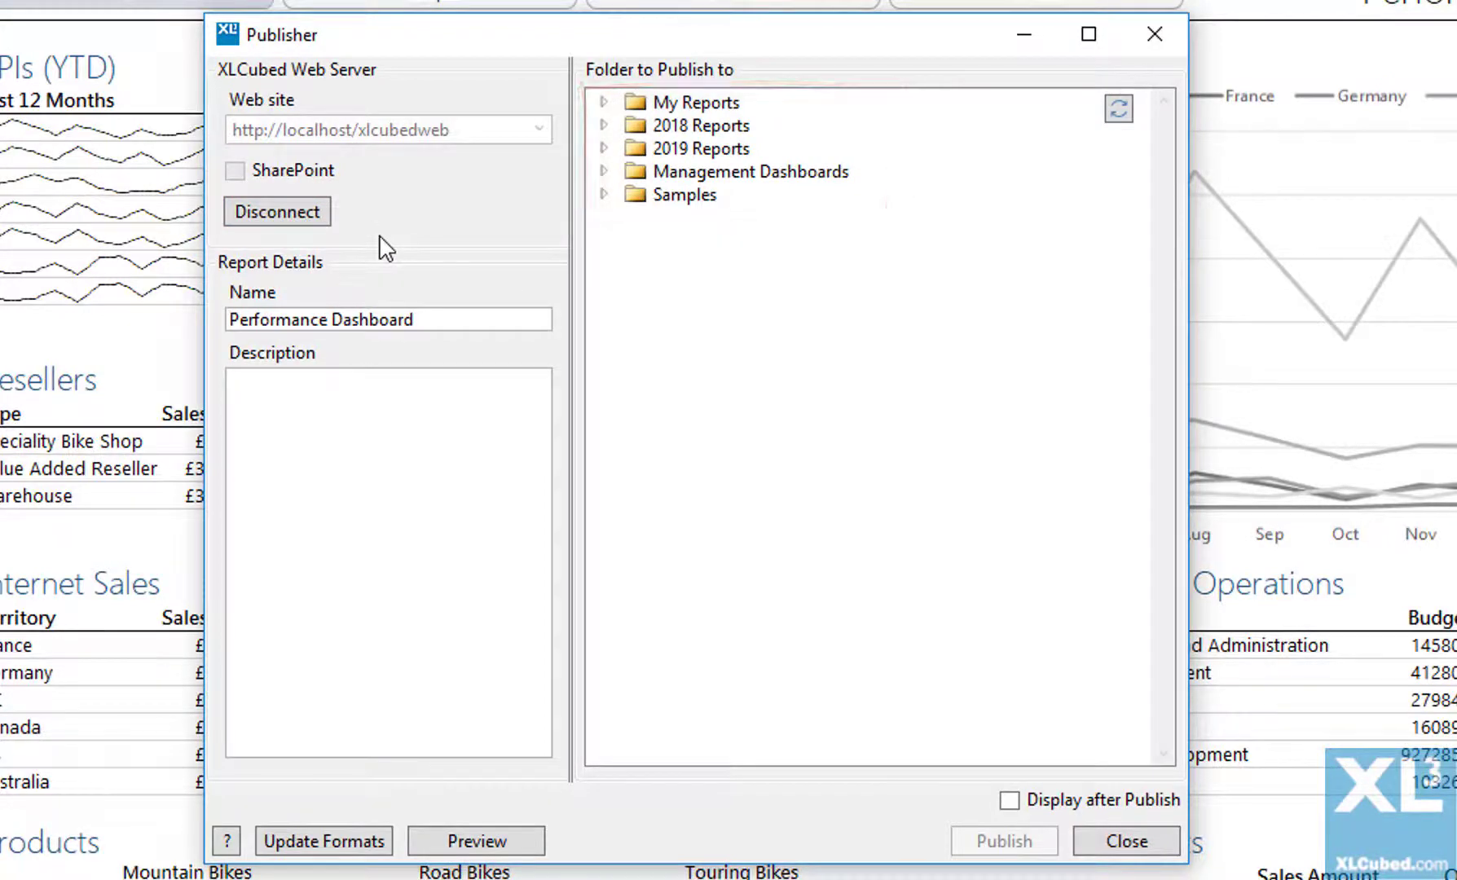
{"action": "left_click", "coordinate": [400, 404]}
{"action": "type", "text": "Per"}
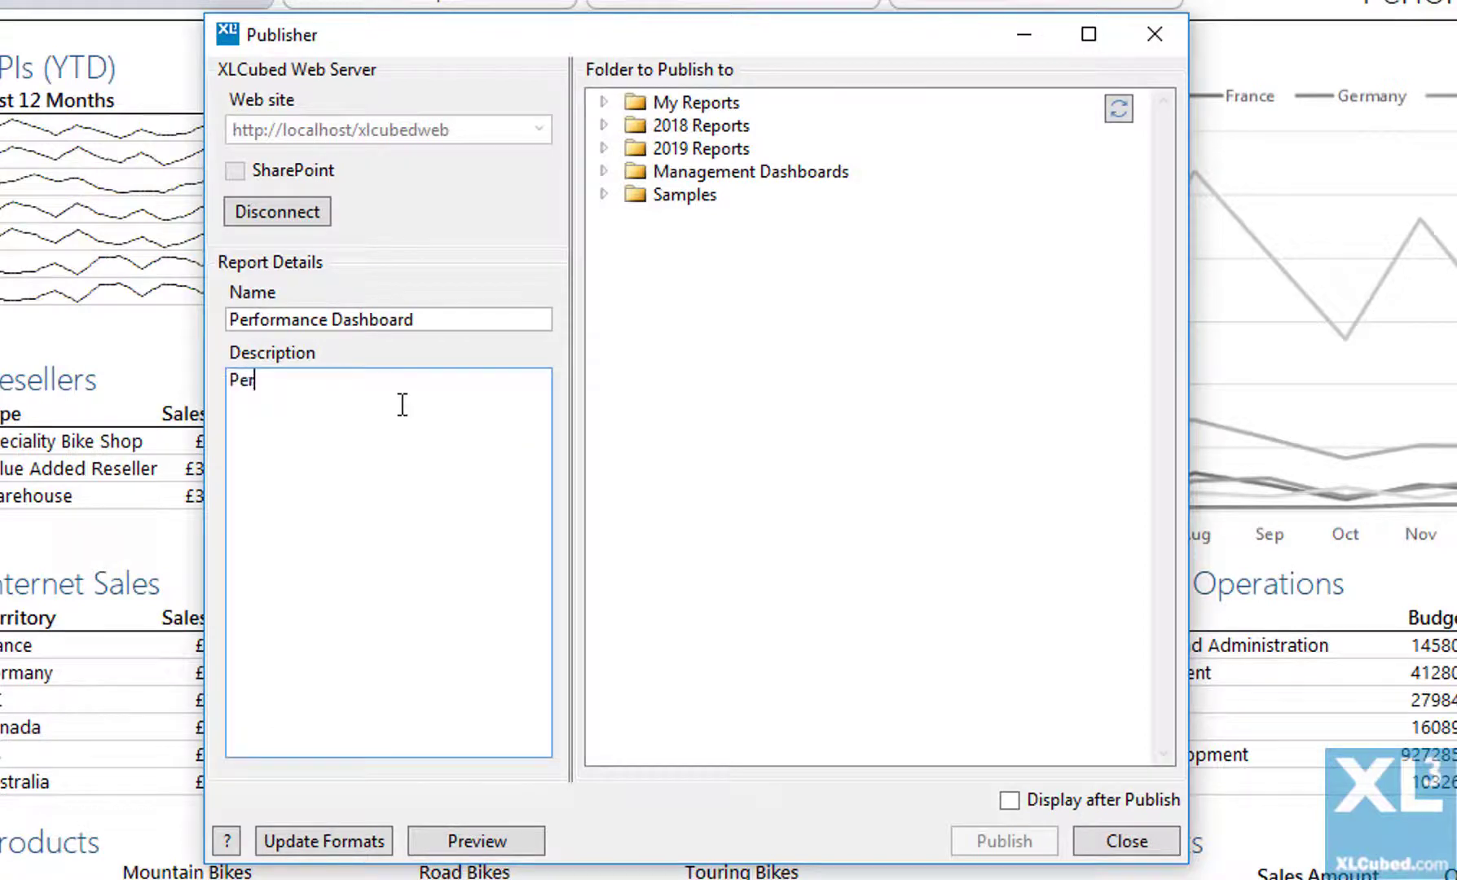
{"action": "type", "text": "formance by territory"}
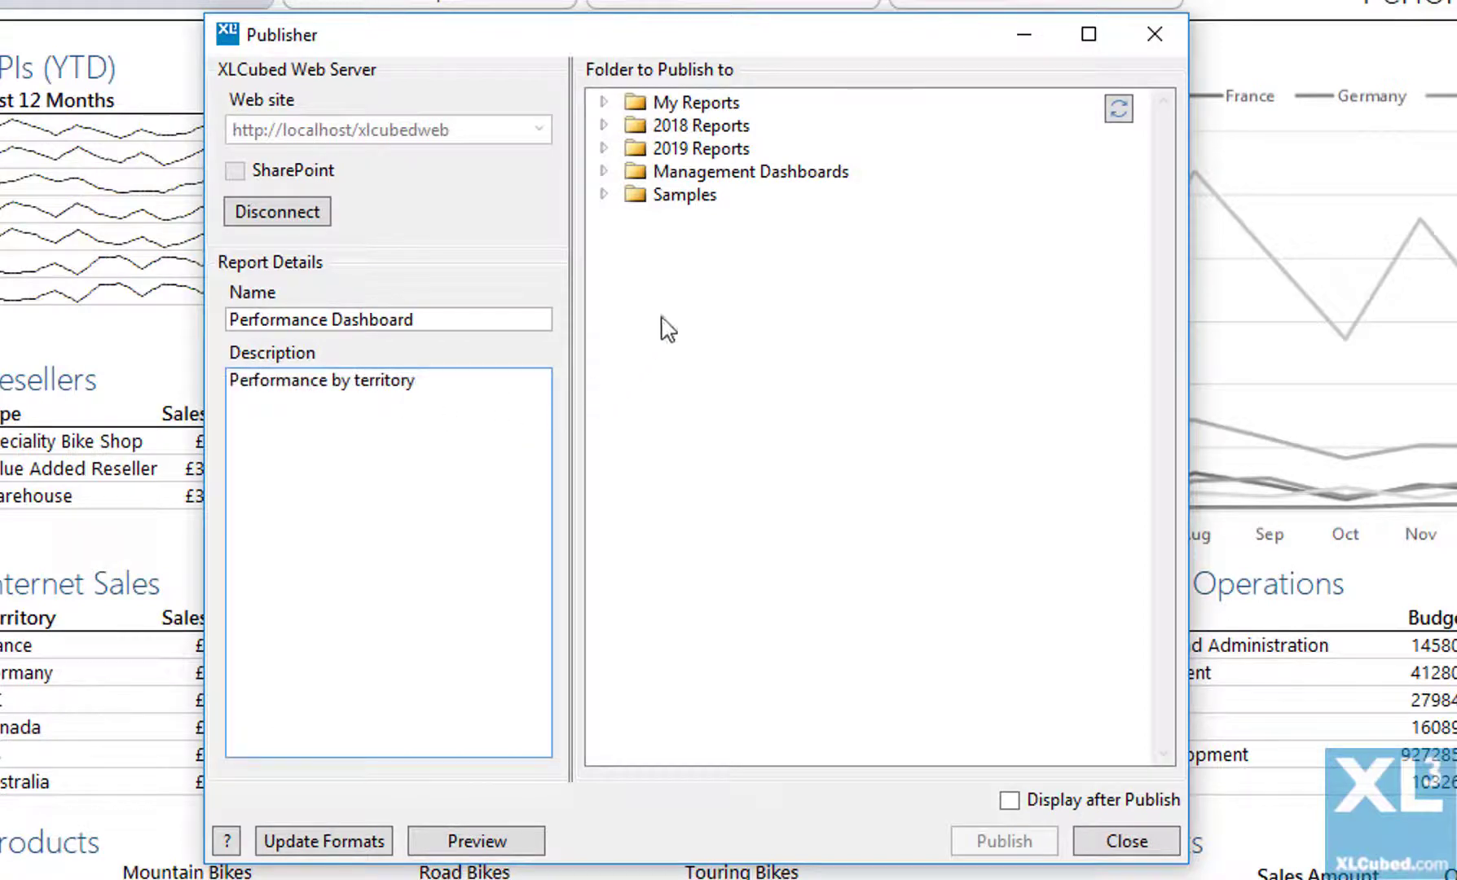
{"action": "left_click", "coordinate": [778, 175]}
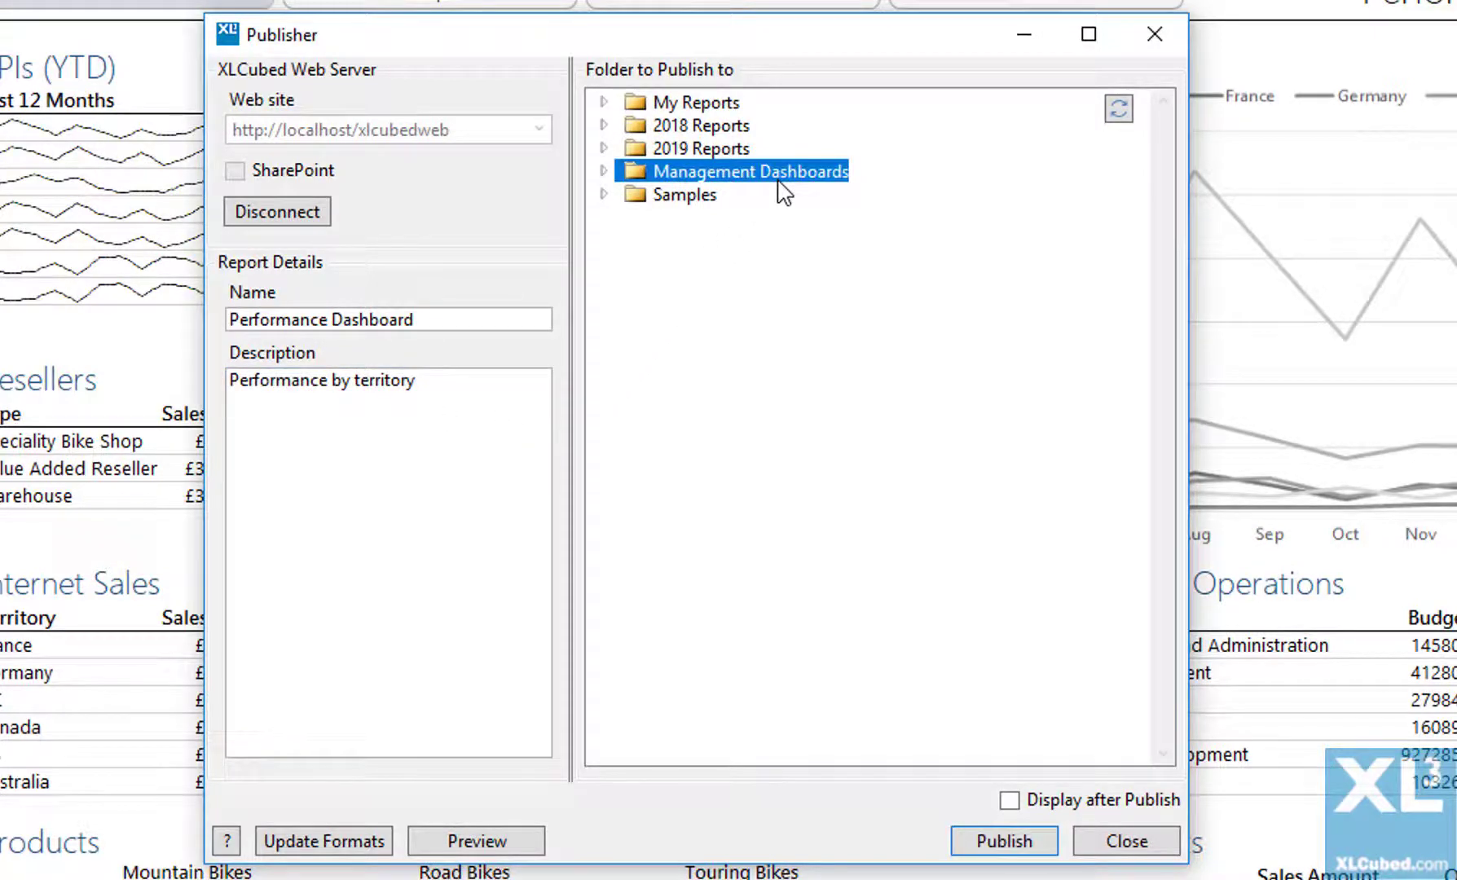
{"action": "left_click", "coordinate": [965, 838]}
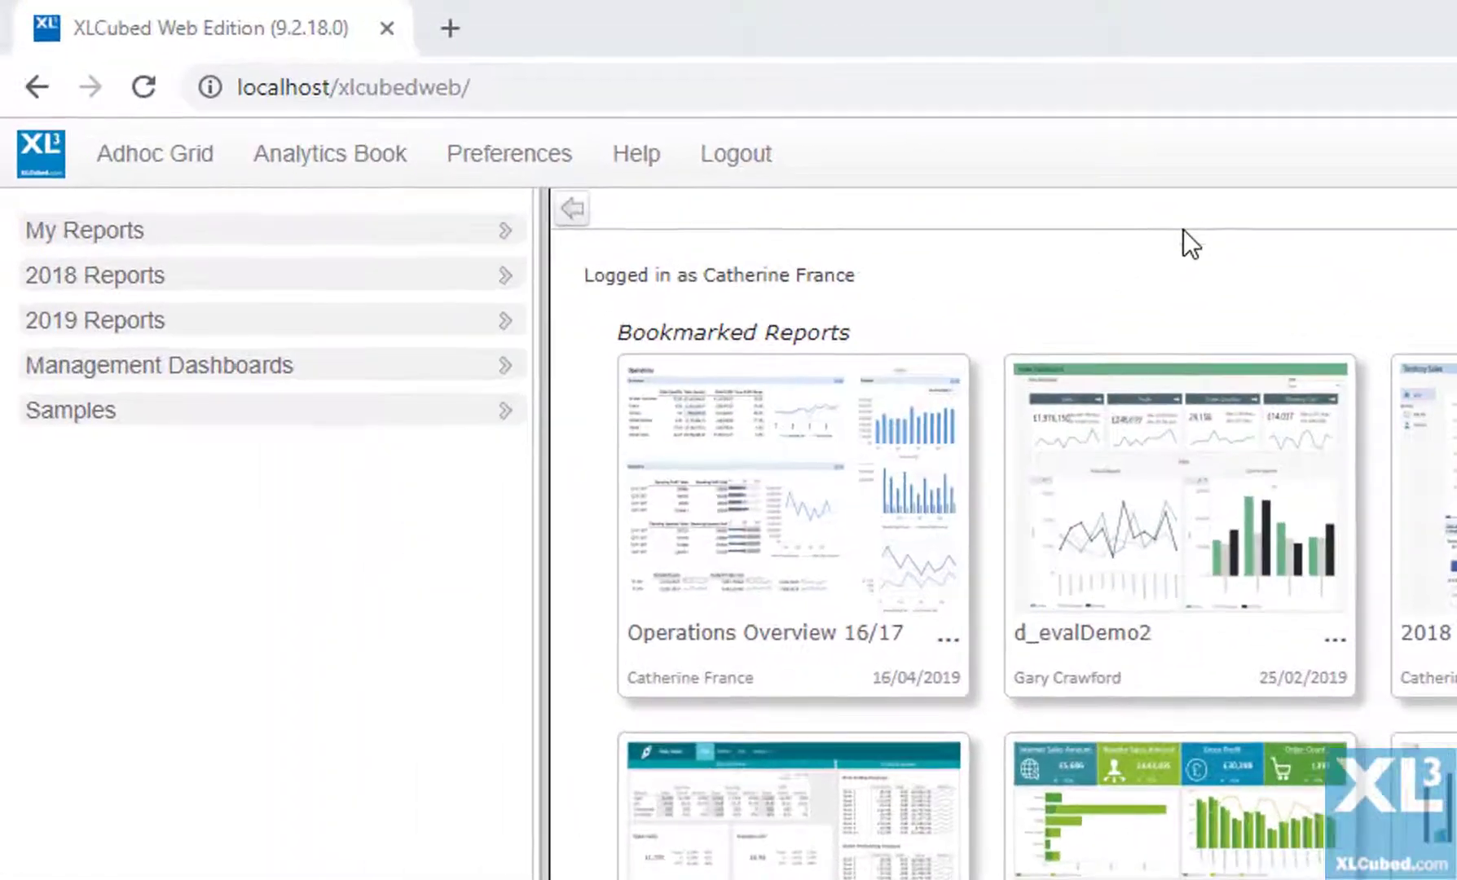
Open the newly published Performance Dashboard from Management Dashboards in the web sidebar
{"action": "left_click", "coordinate": [459, 367]}
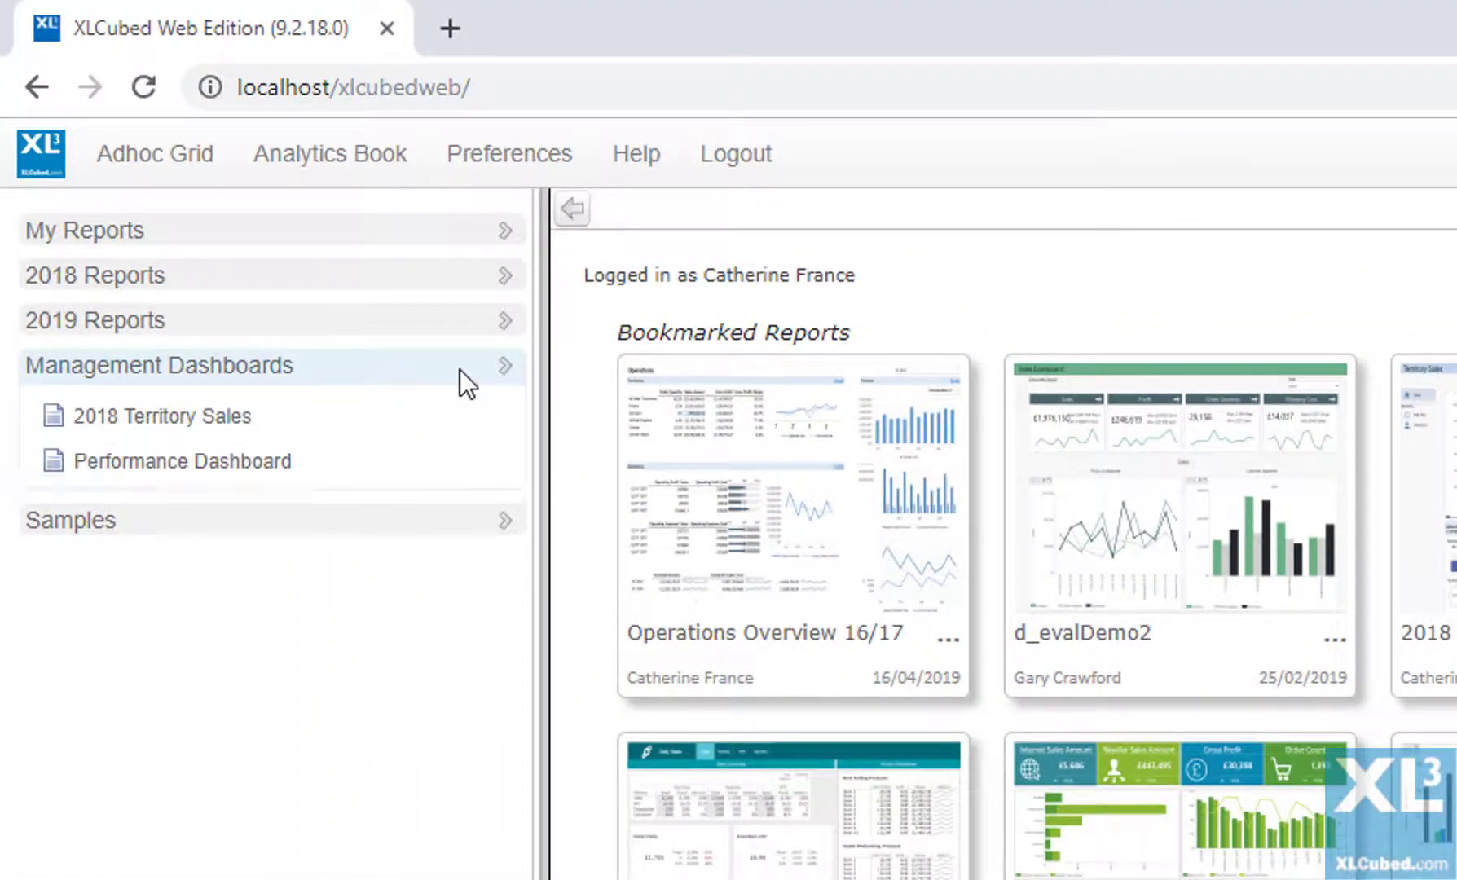
{"action": "left_click", "coordinate": [332, 459]}
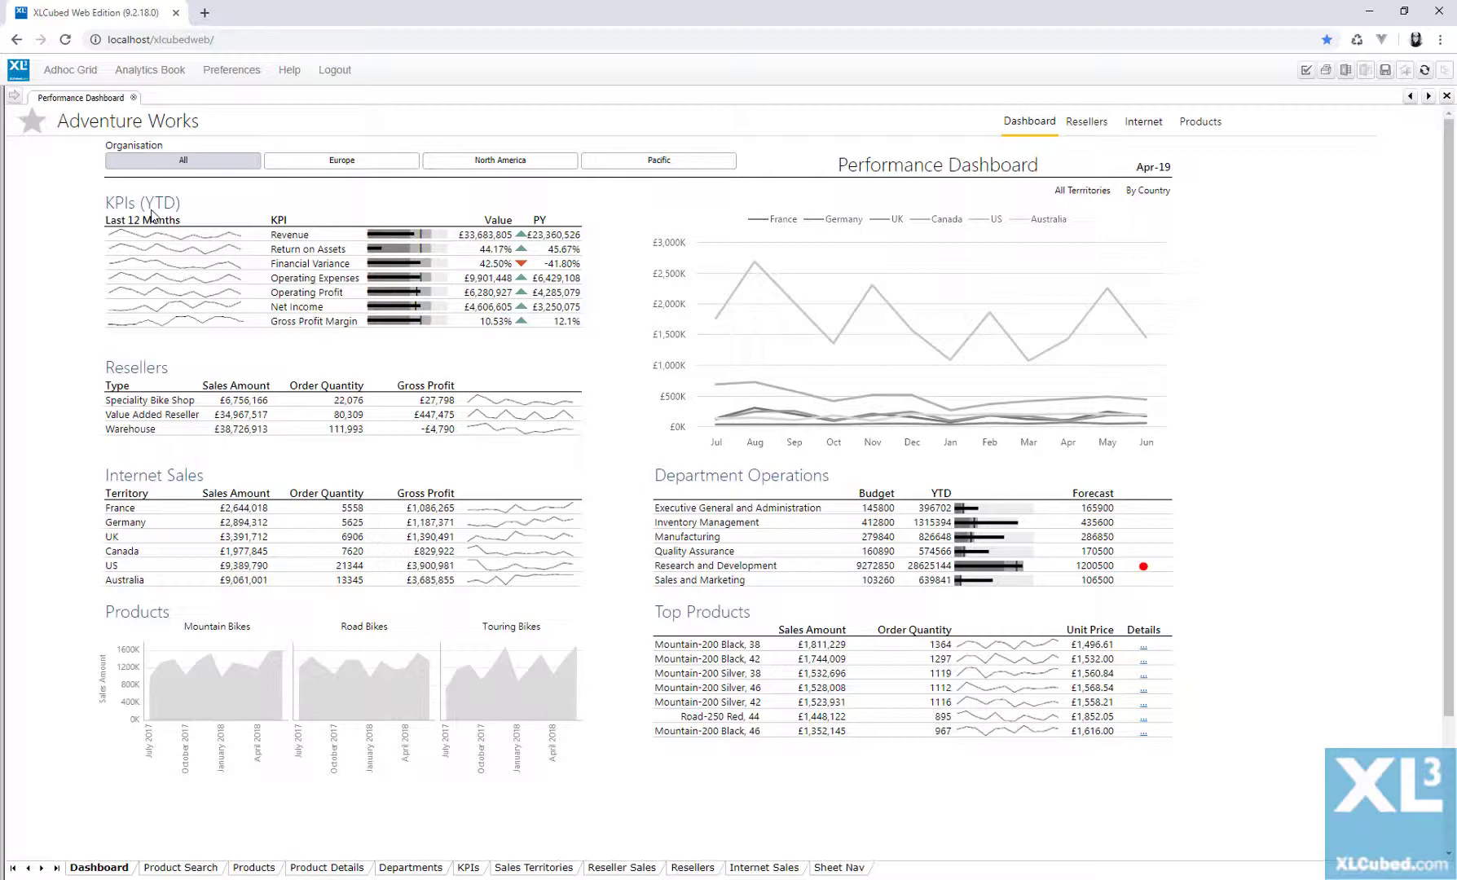
Filter the dashboard to Europe and expand All Products on the Resellers page
{"action": "left_click", "coordinate": [341, 165]}
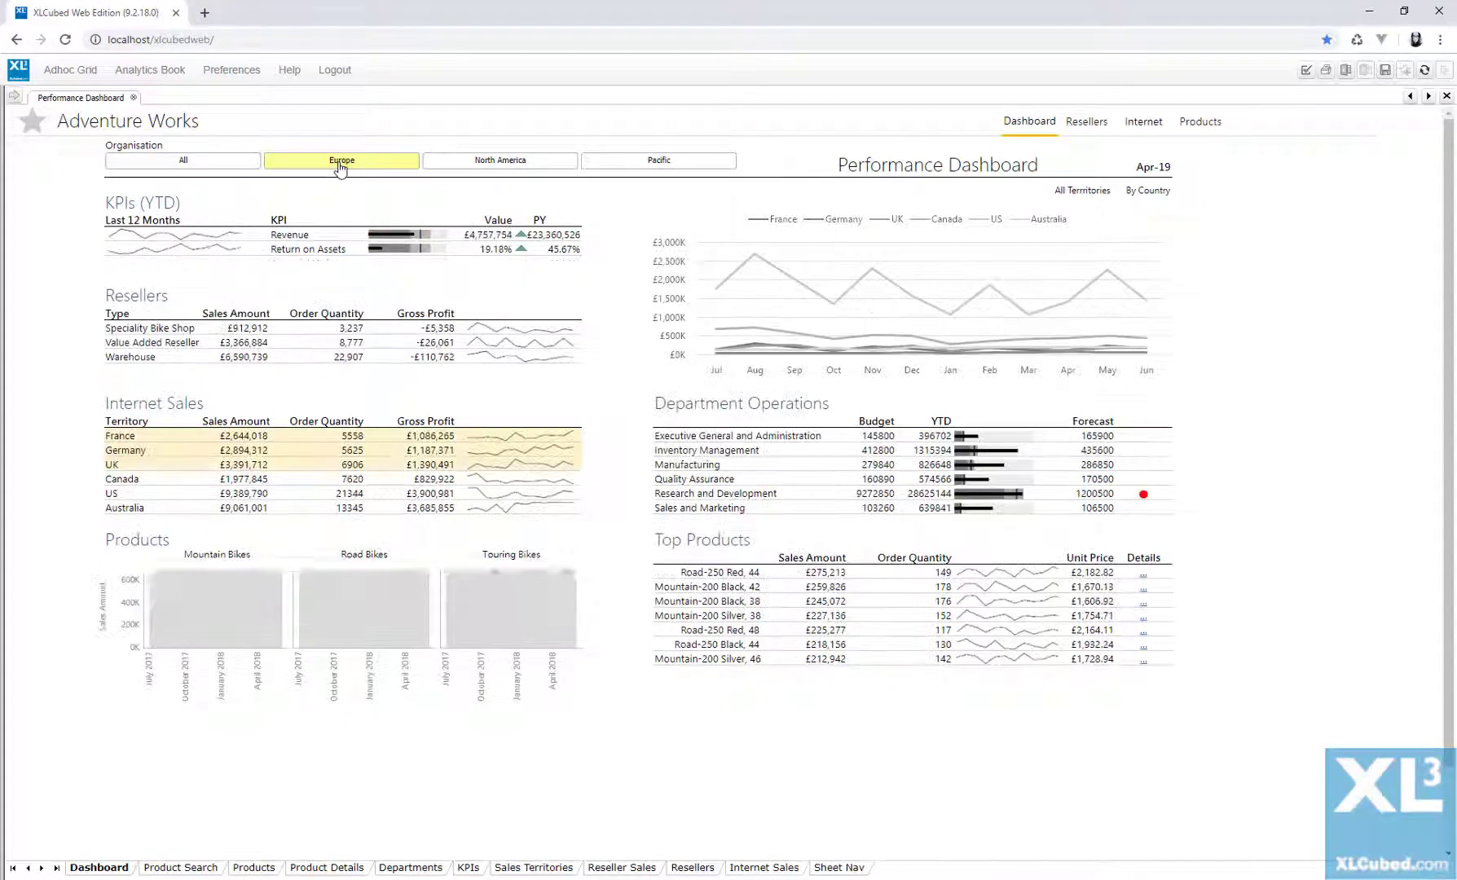
{"action": "left_click", "coordinate": [1087, 128]}
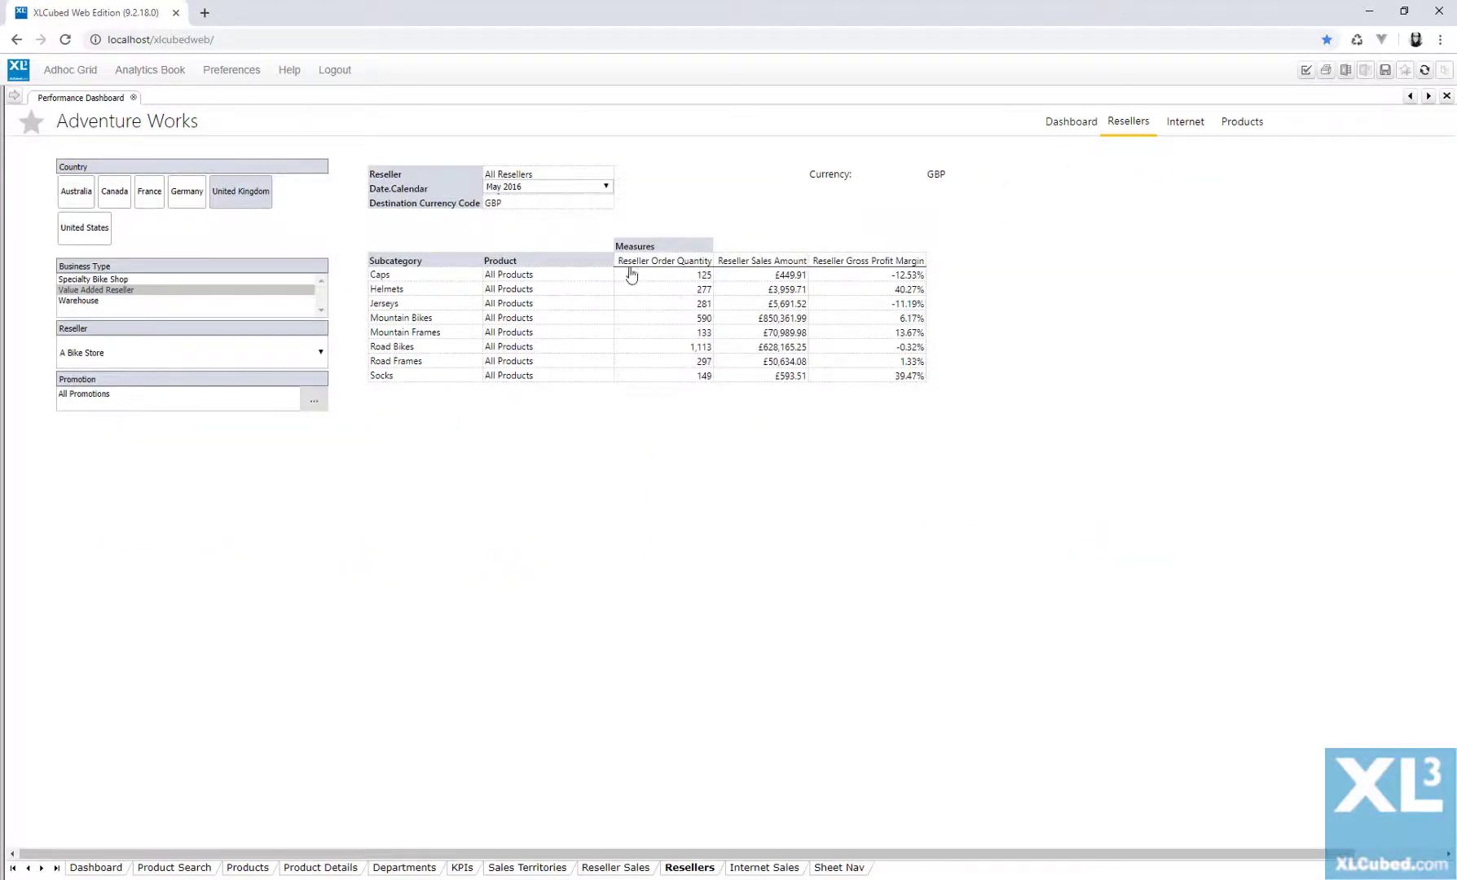
{"action": "left_click", "coordinate": [573, 277]}
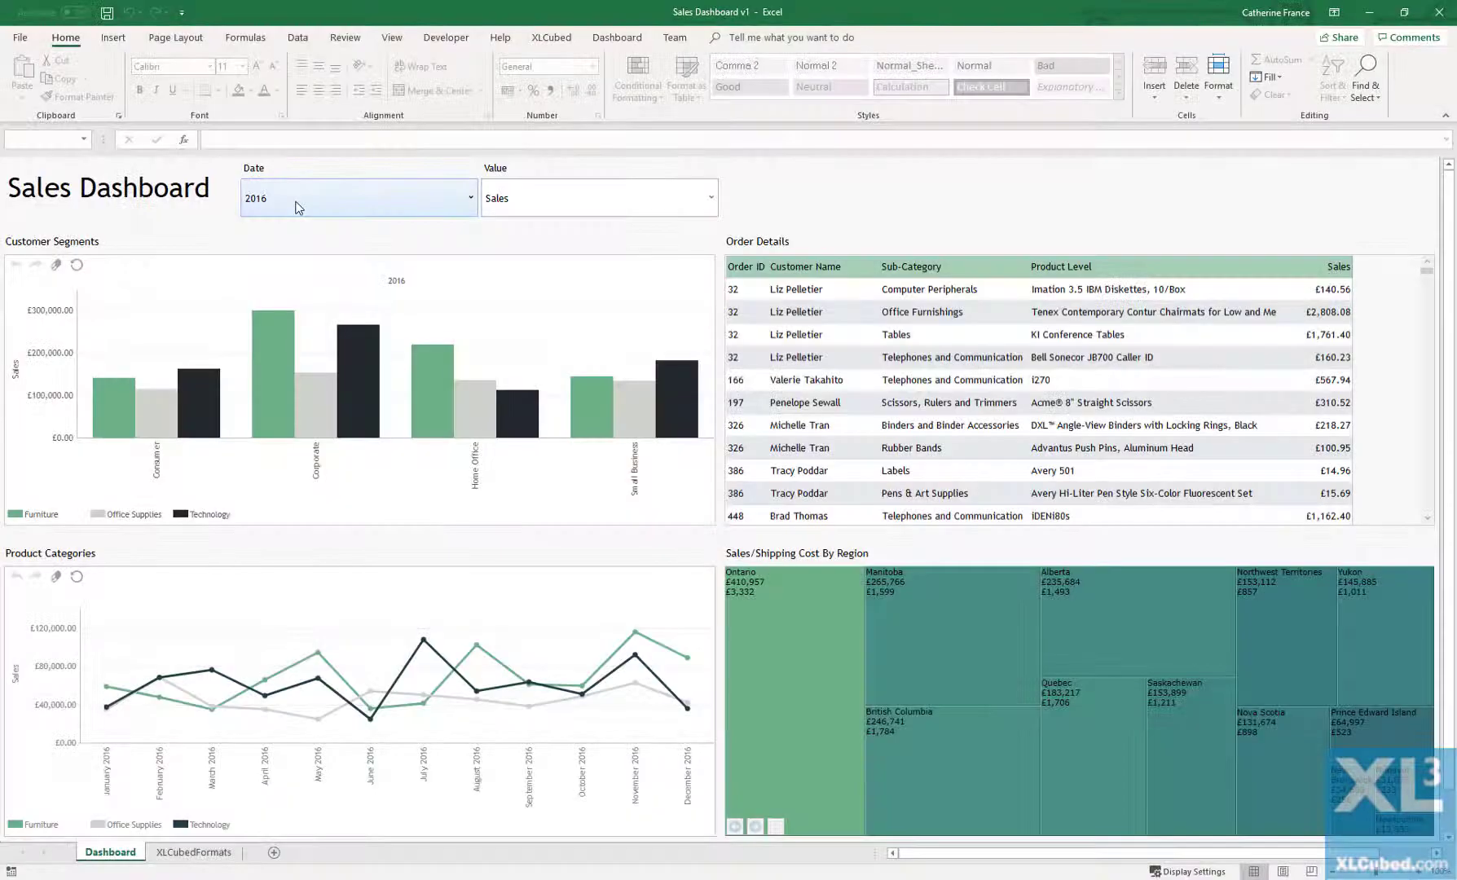
Show 2017 figures, then cross-filter to Corporate Technology and the Ontario treemap tile
{"action": "left_click", "coordinate": [298, 203]}
{"action": "left_click", "coordinate": [255, 244]}
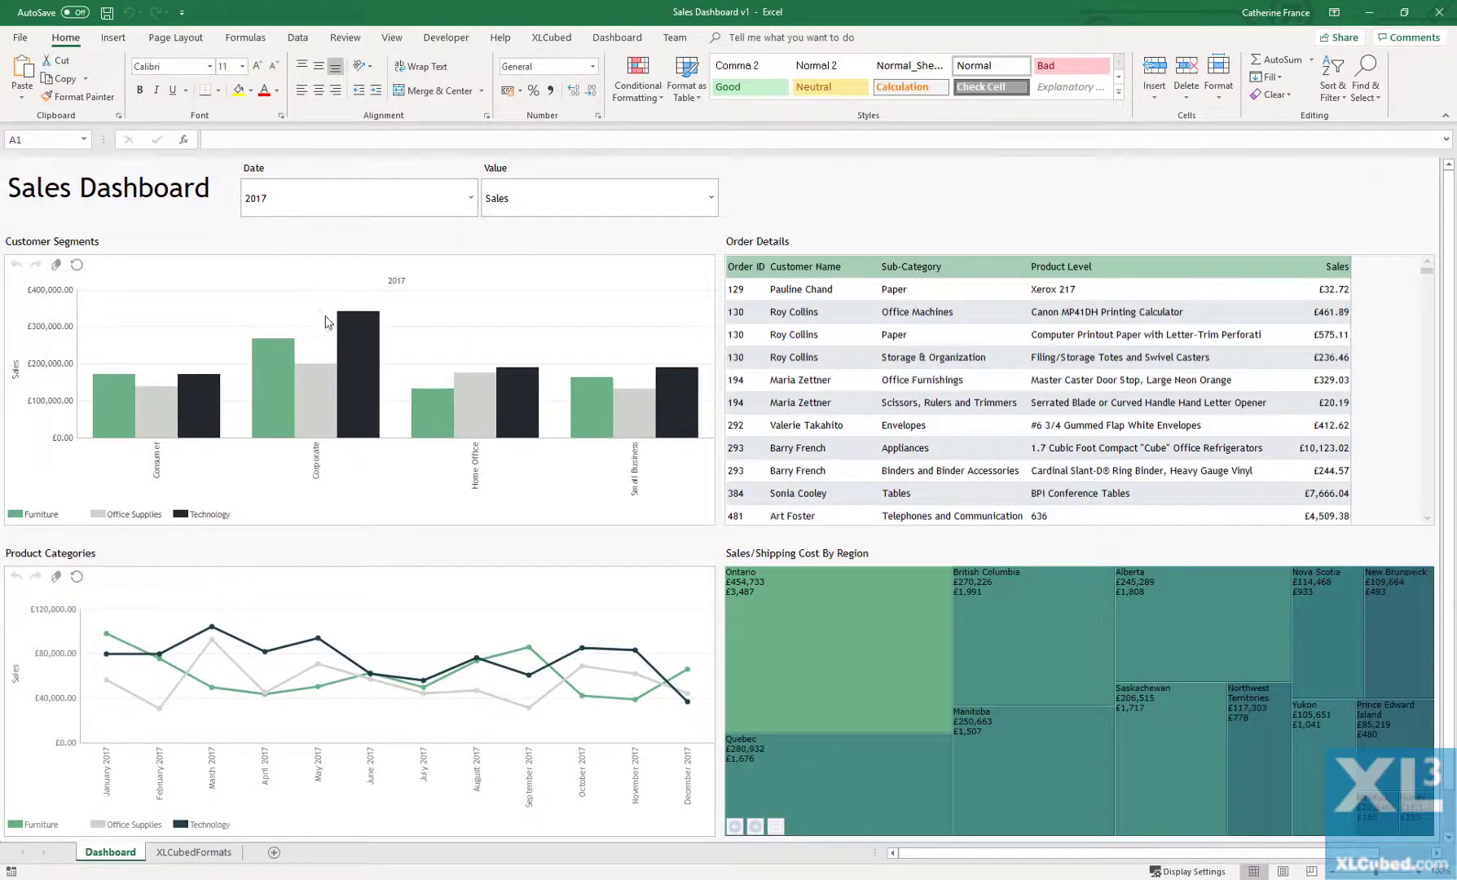
{"action": "left_click", "coordinate": [346, 329]}
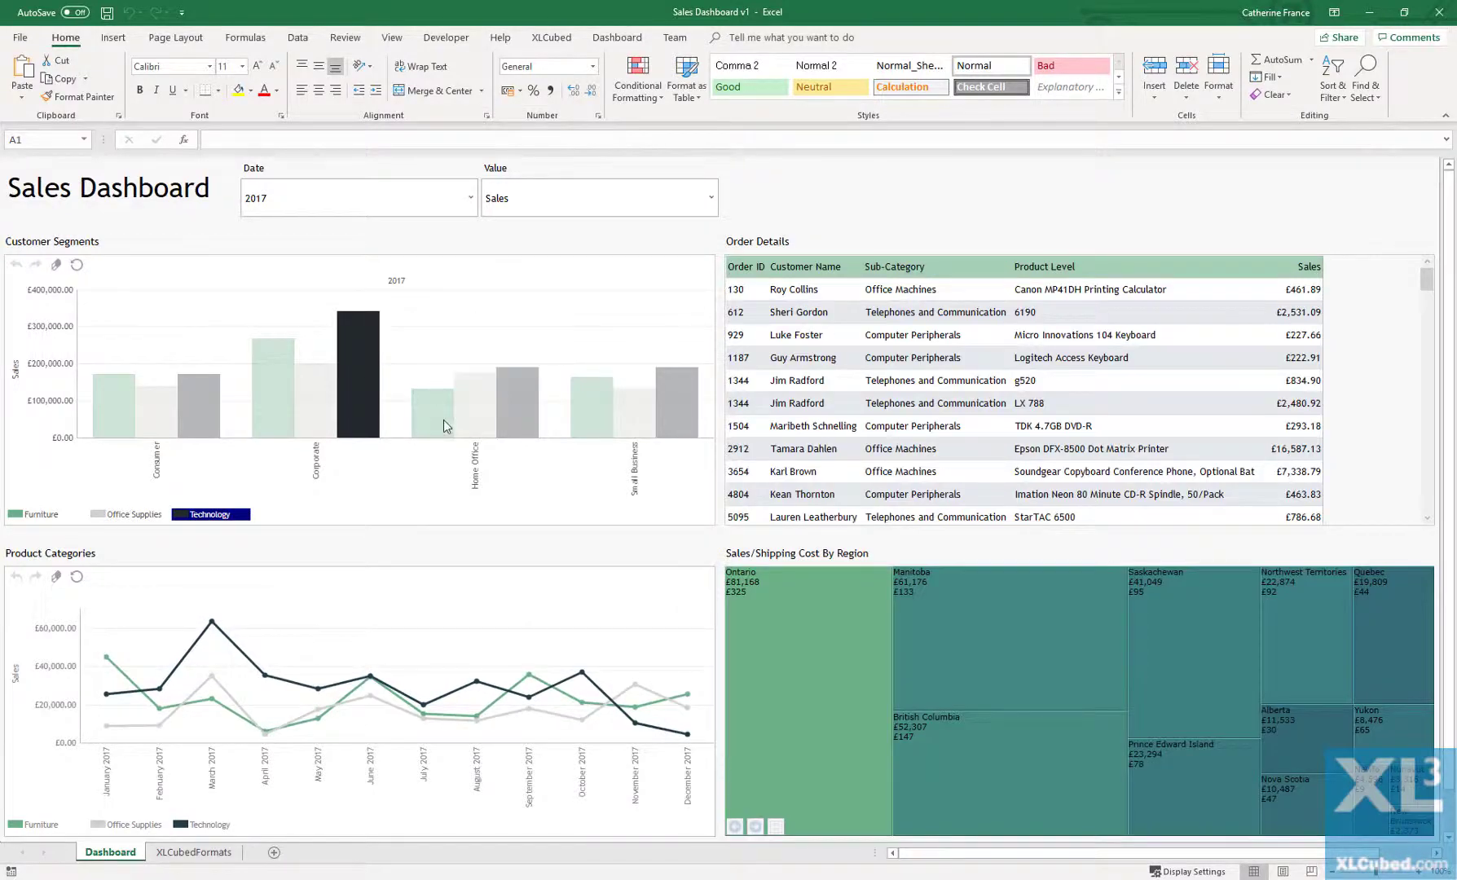
{"action": "left_click", "coordinate": [766, 610]}
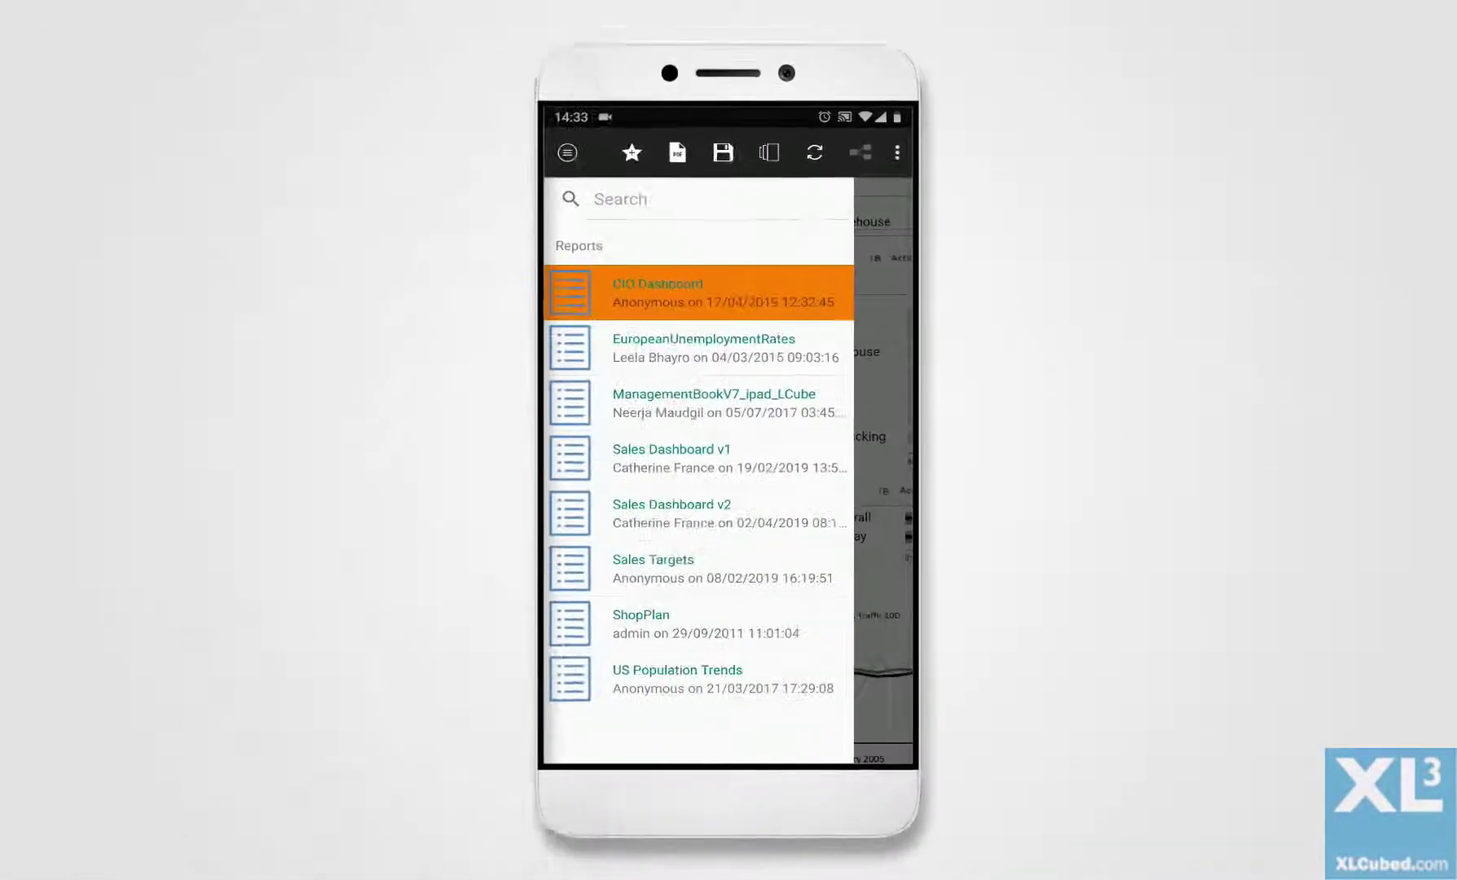
{"action": "left_click", "coordinate": [672, 457]}
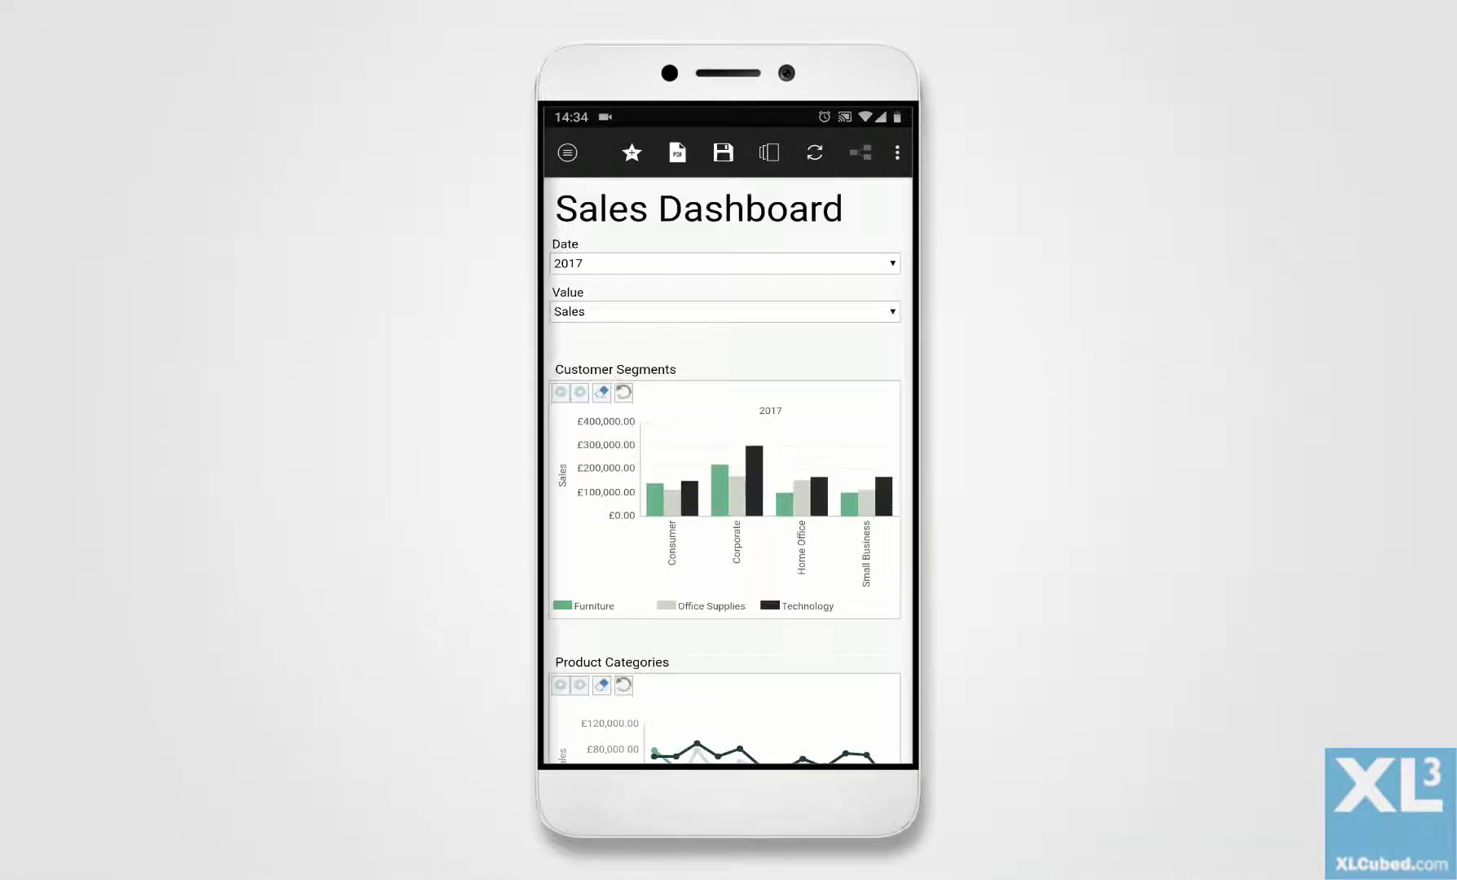
{"action": "scroll", "coordinate": [725, 472], "scroll_direction": "down", "scroll_amount": 5}
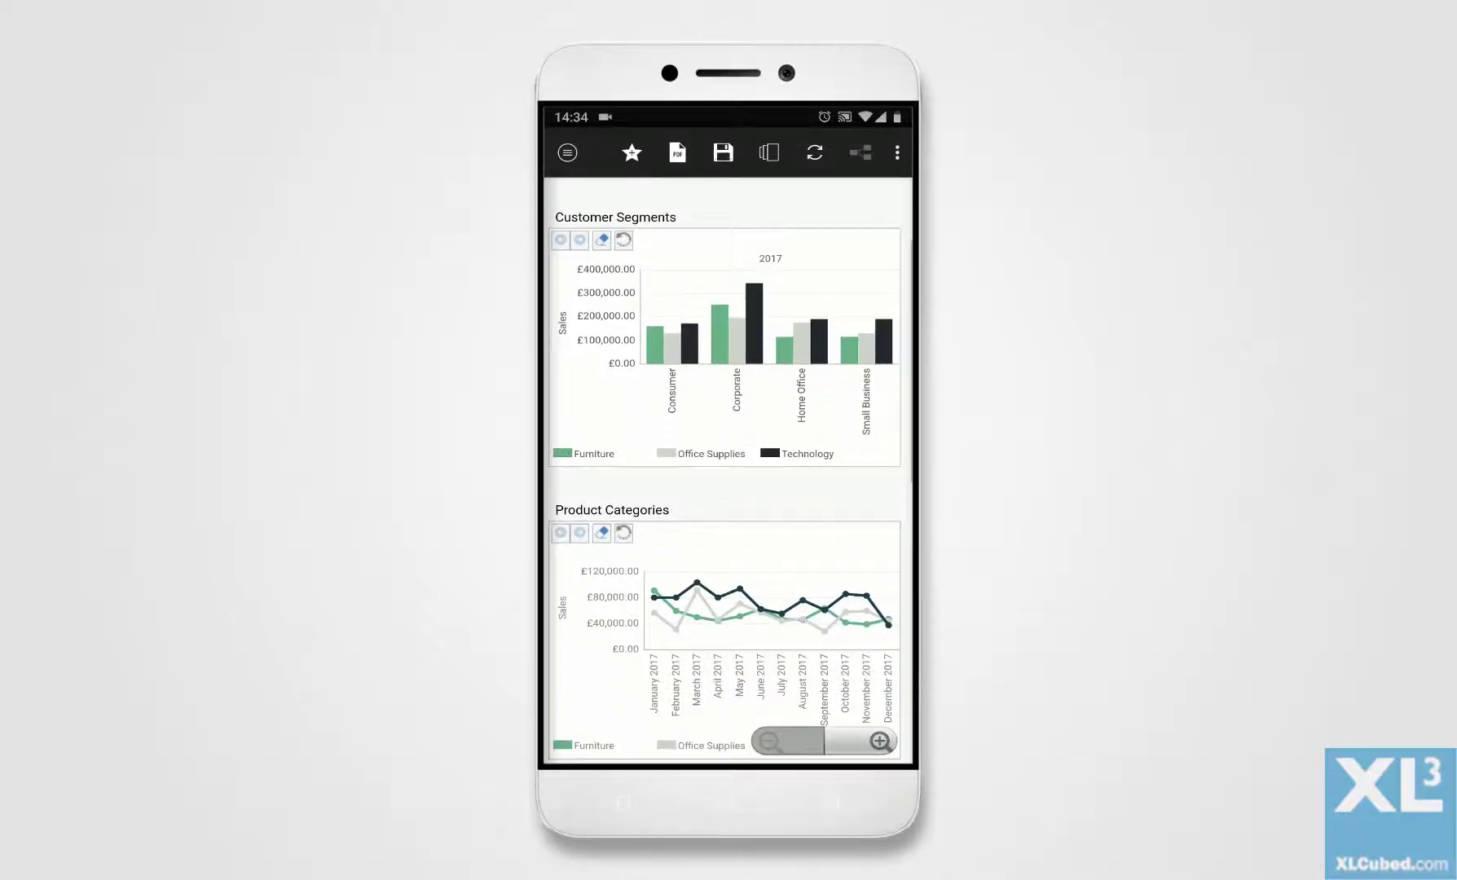
{"action": "scroll", "coordinate": [725, 481], "scroll_direction": "down", "scroll_amount": 1}
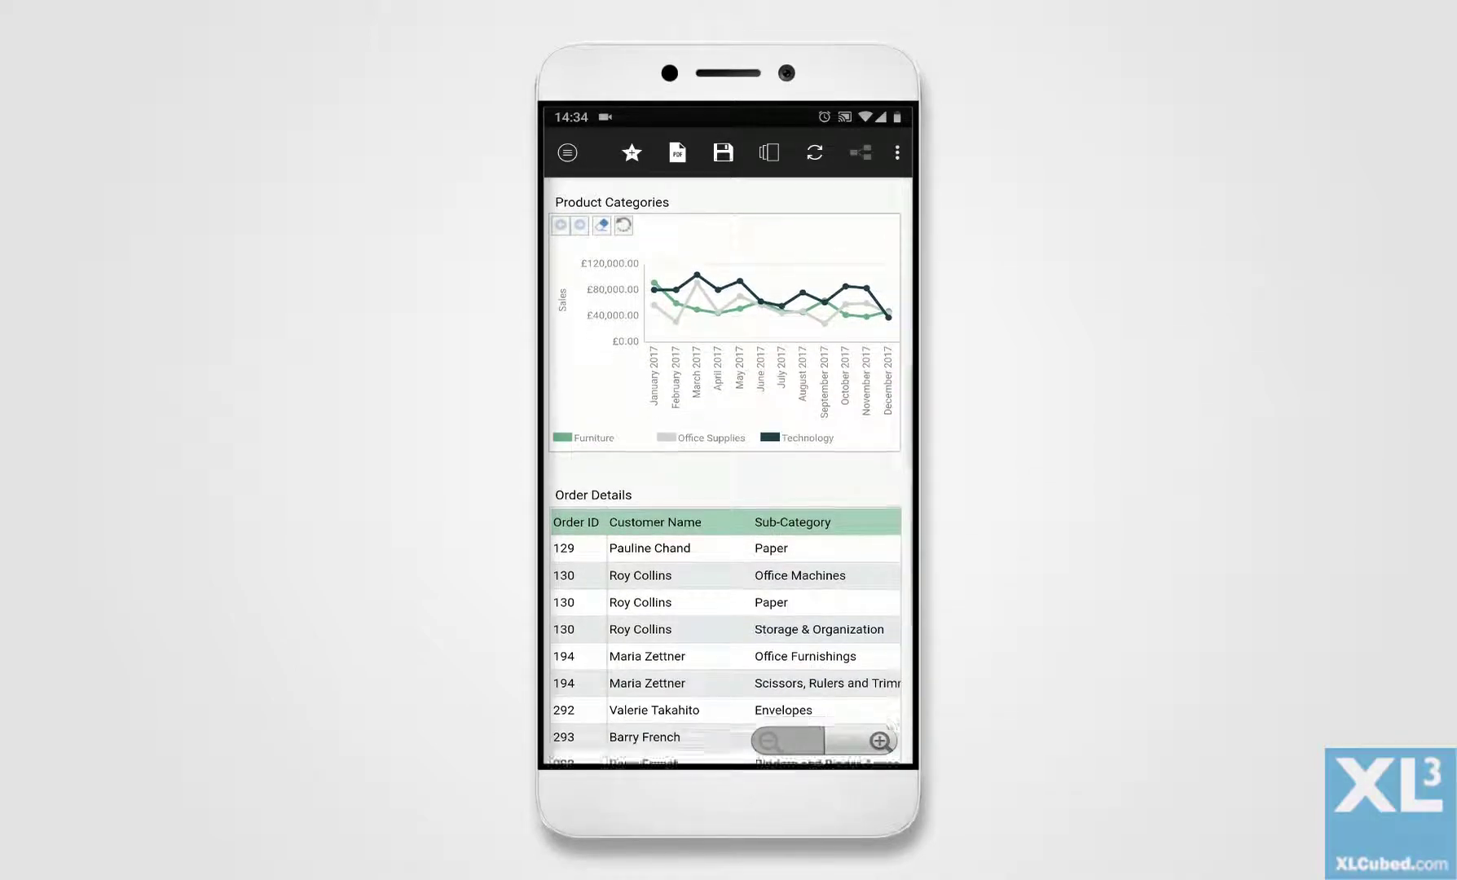
{"action": "scroll", "coordinate": [725, 481], "scroll_direction": "down", "scroll_amount": 3}
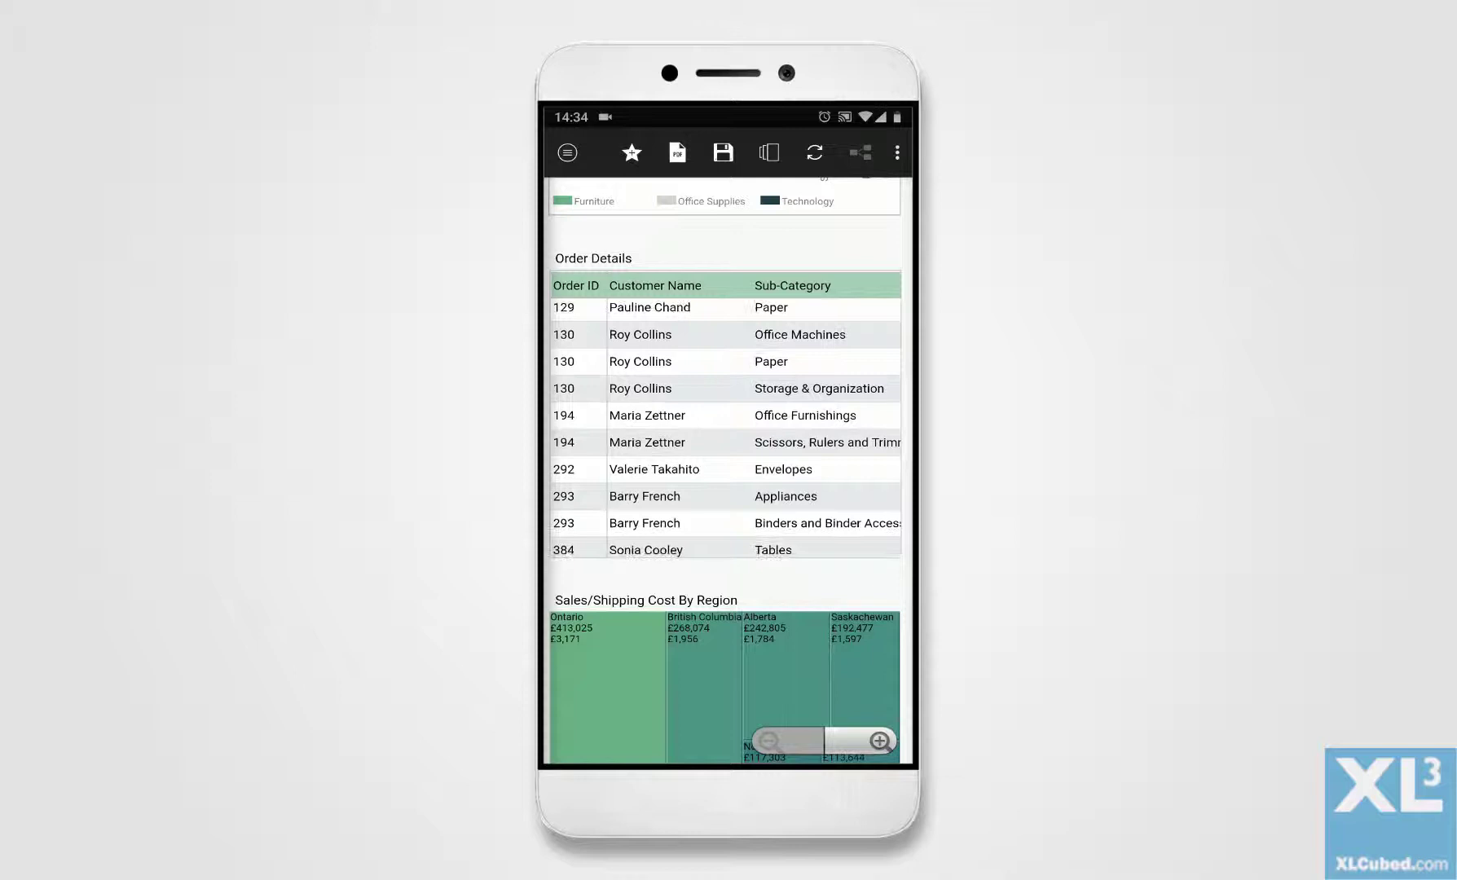
{"action": "scroll", "coordinate": [725, 423], "scroll_direction": "down", "scroll_amount": 3}
{"action": "scroll", "coordinate": [725, 424], "scroll_direction": "up", "scroll_amount": 3}
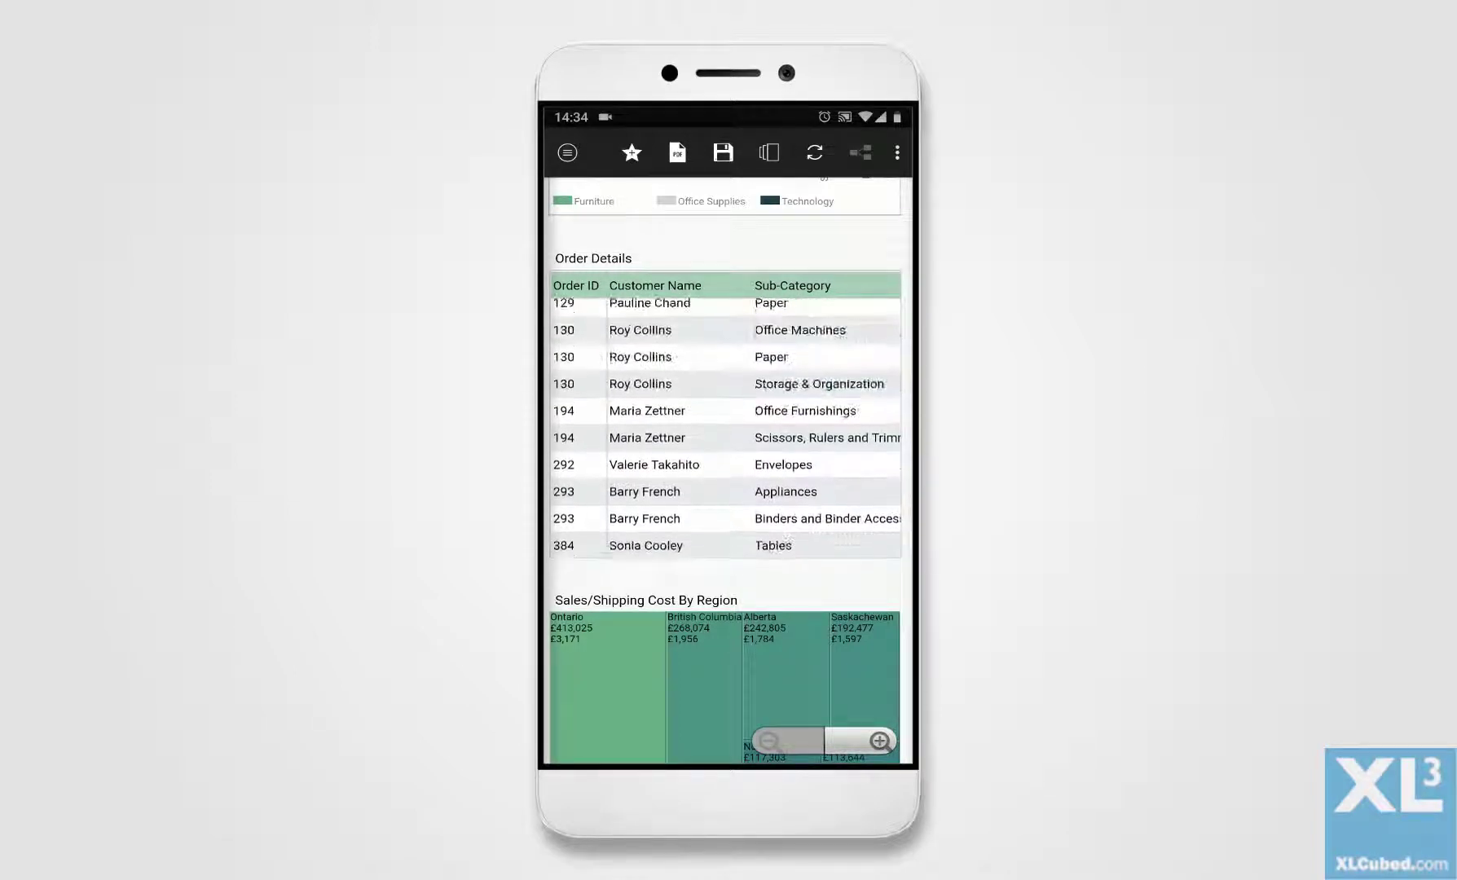
{"action": "scroll", "coordinate": [725, 473], "scroll_direction": "up", "scroll_amount": 7}
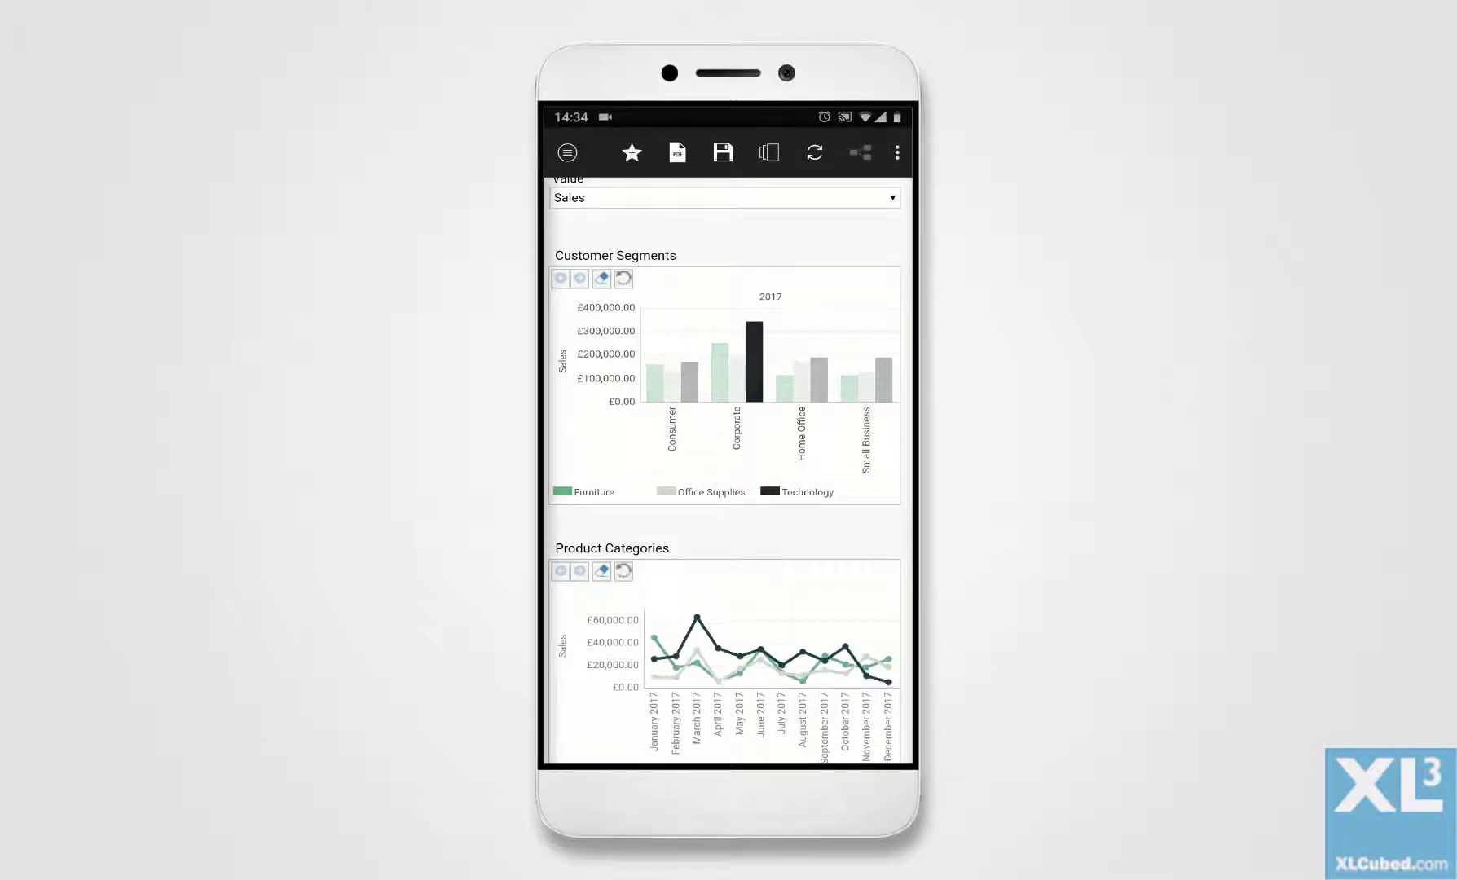
{"action": "scroll", "coordinate": [729, 470], "scroll_direction": "down", "scroll_amount": 1}
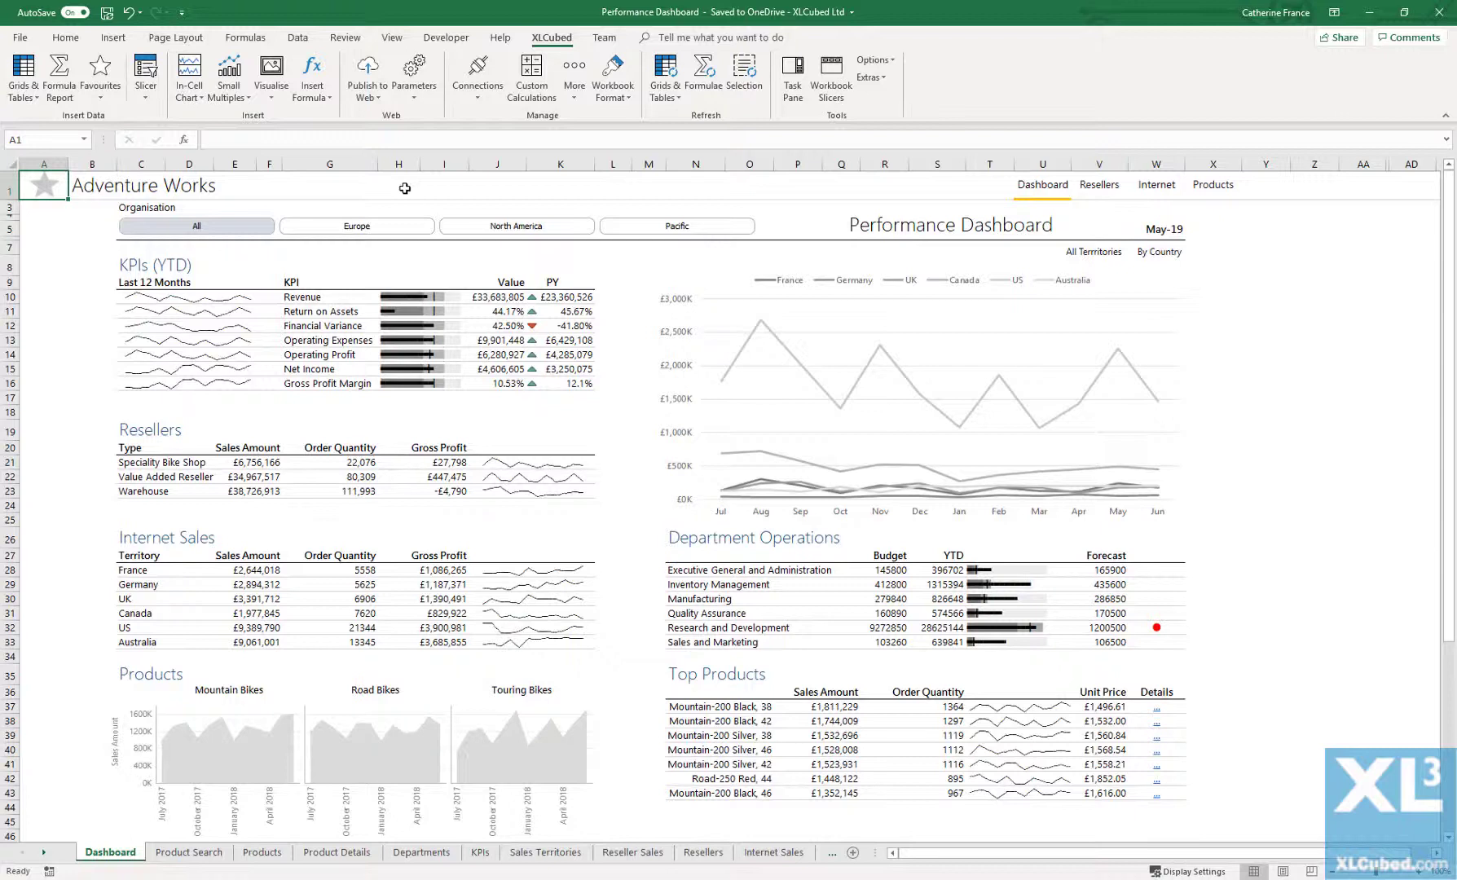
Enter the label 'Revision - May 19' in cell G1
{"action": "left_click", "coordinate": [358, 190]}
{"action": "type", "text": "Revisio"}
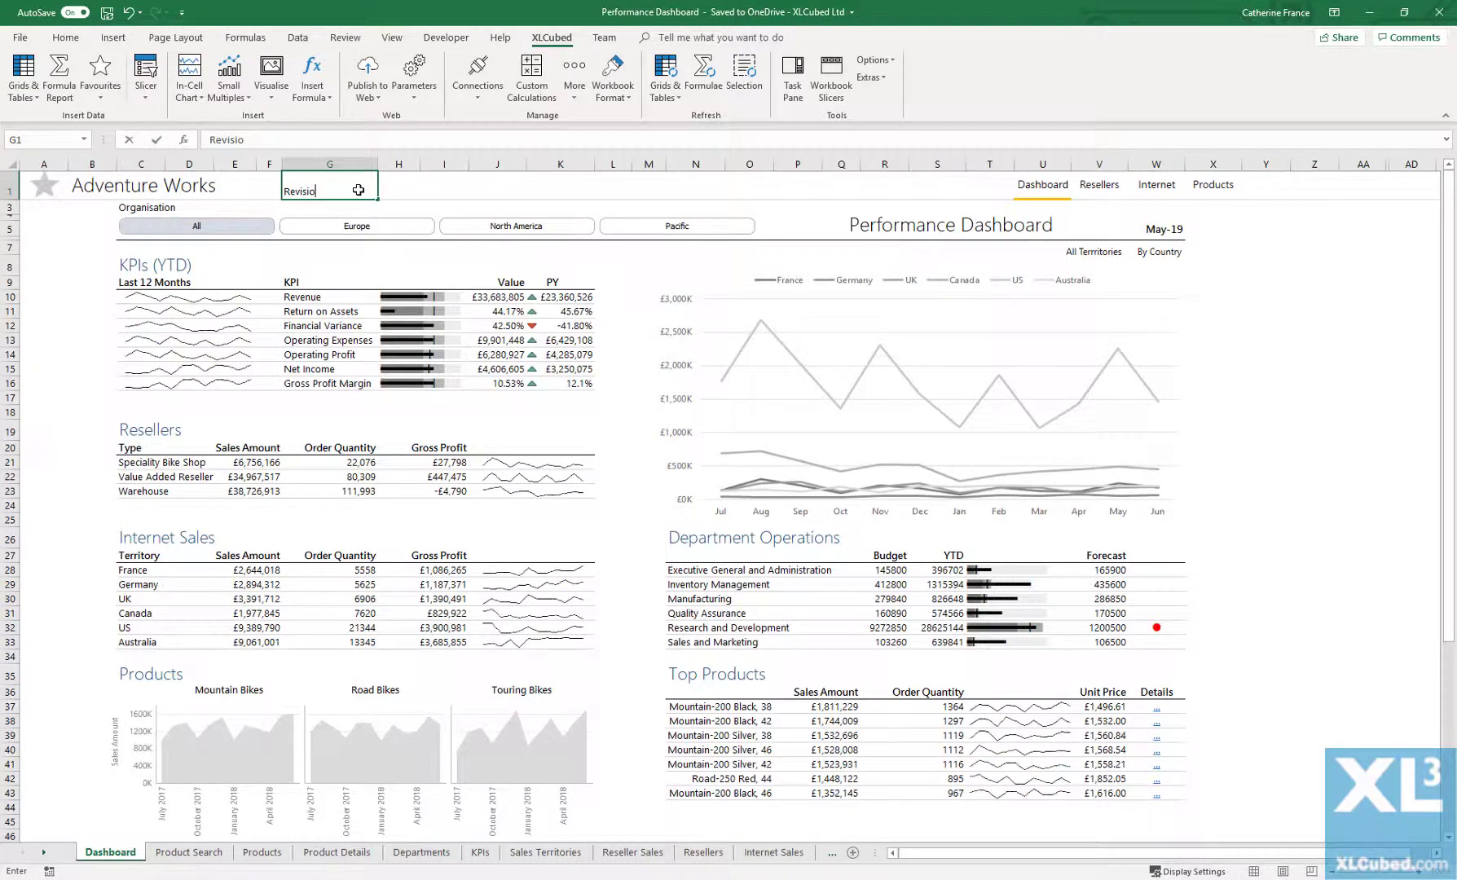
{"action": "type", "text": "n - May 19"}
{"action": "key", "text": "Return"}
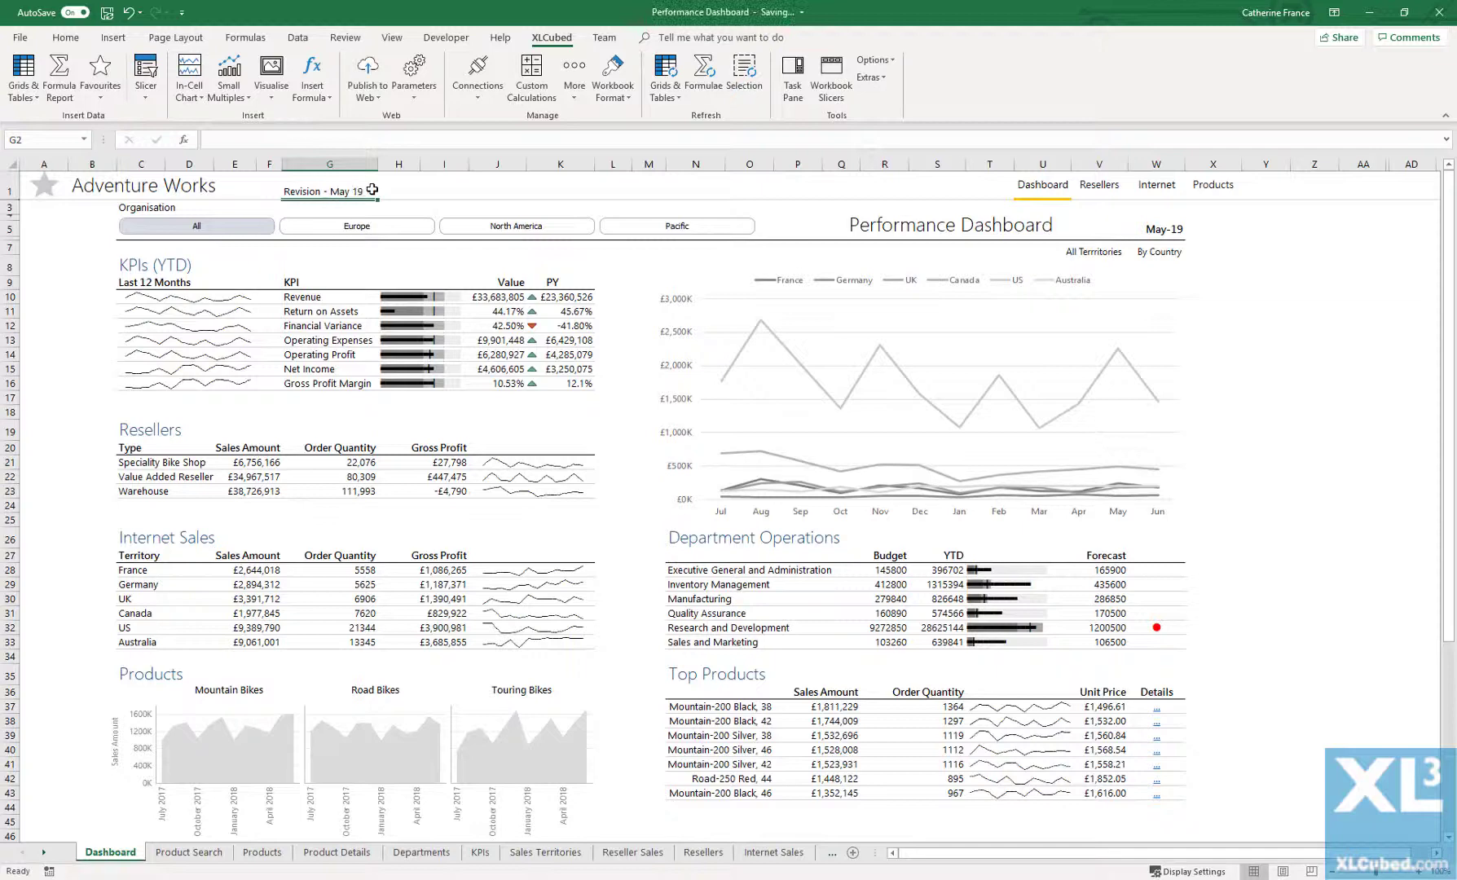
Republish the workbook over the Performance Dashboard report in Management Dashboards
{"action": "left_click", "coordinate": [368, 72]}
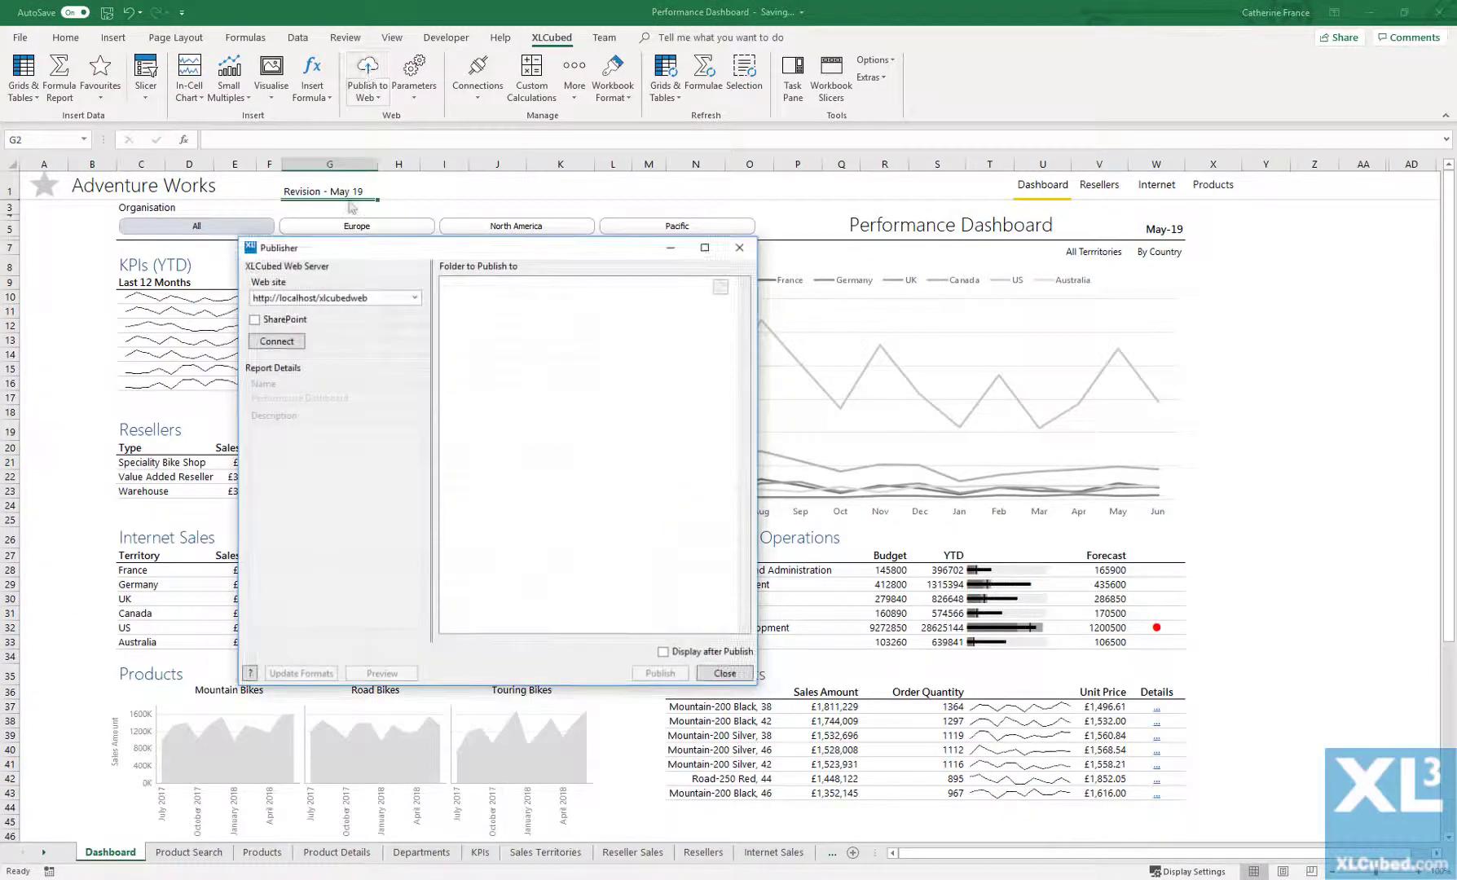
{"action": "left_click", "coordinate": [293, 342]}
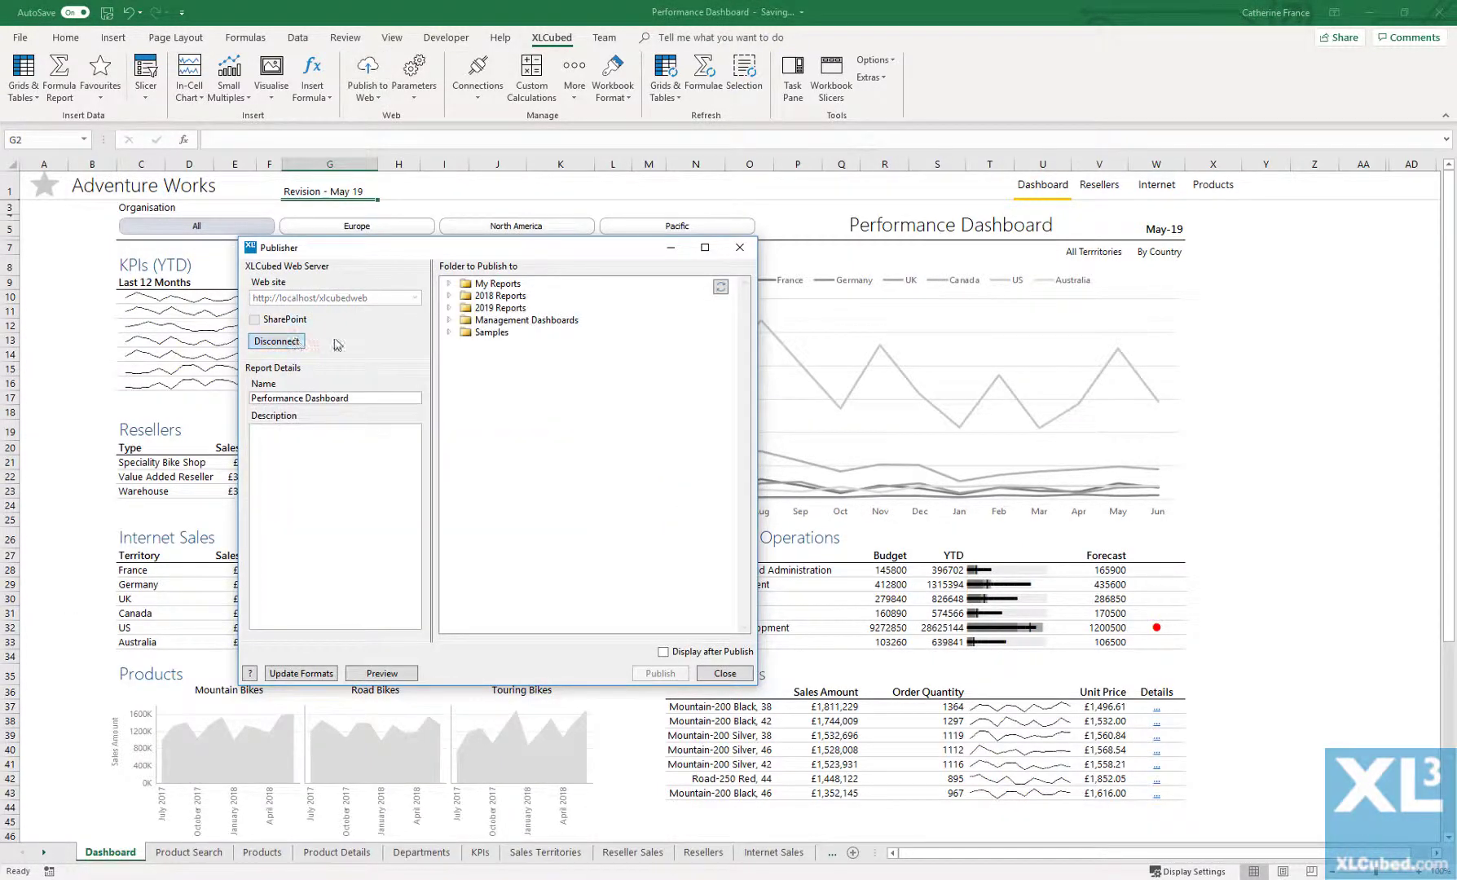
{"action": "left_click", "coordinate": [449, 320]}
{"action": "left_click", "coordinate": [501, 345]}
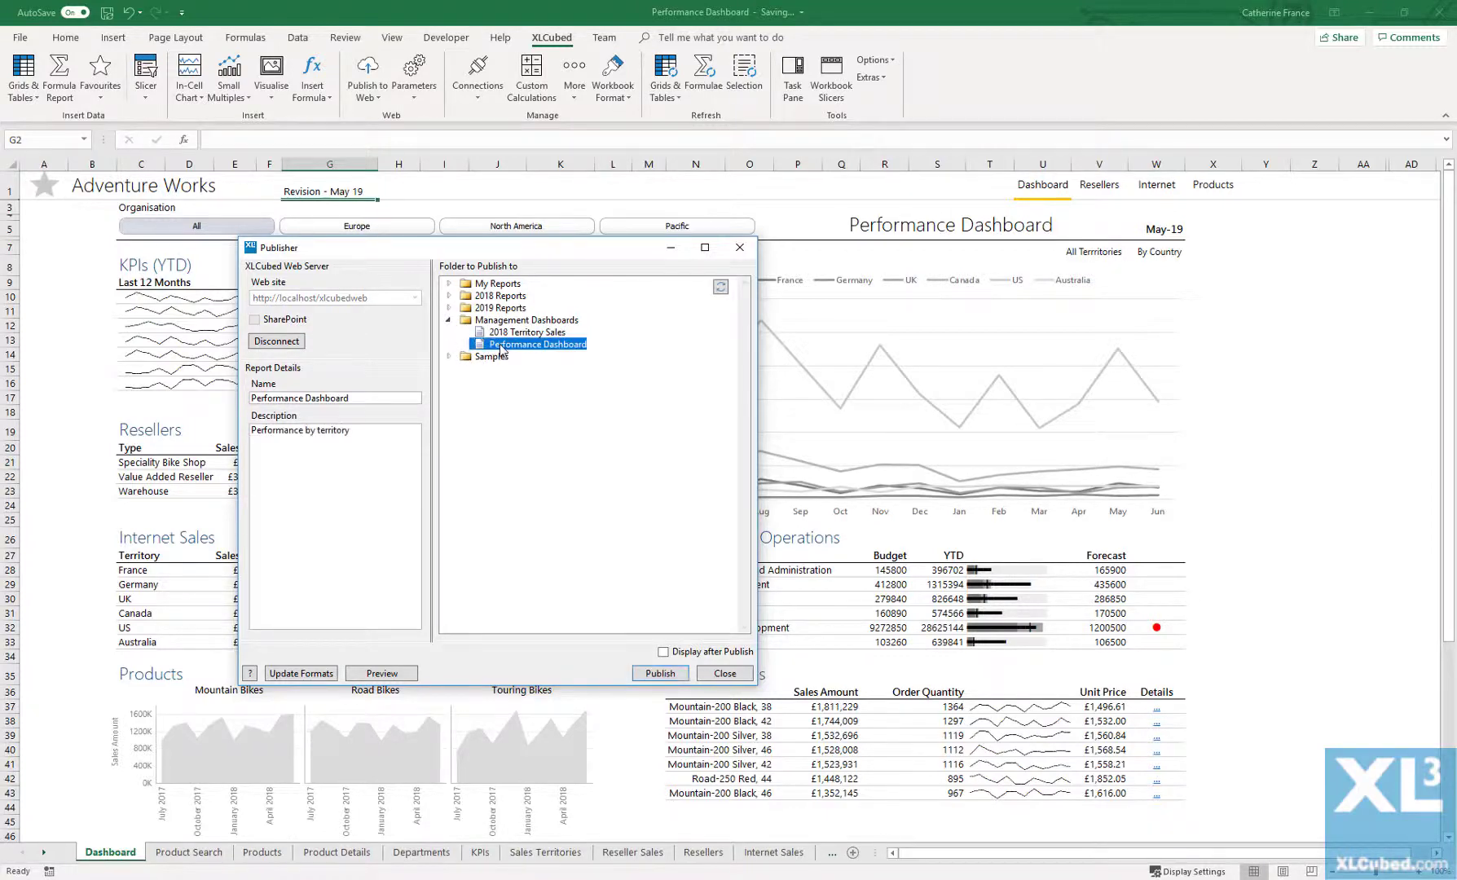
{"action": "left_click", "coordinate": [653, 675]}
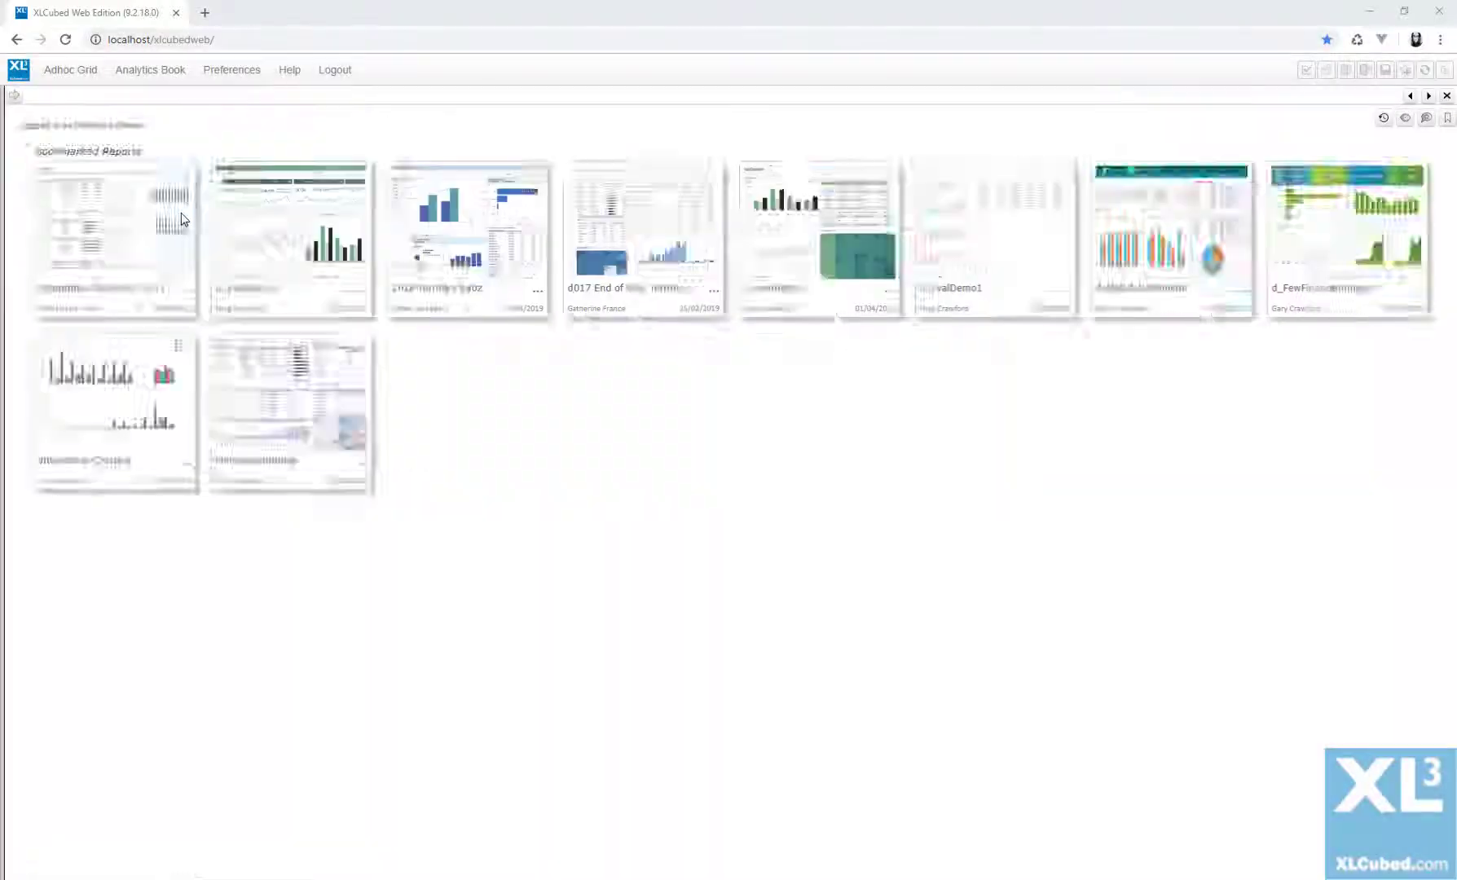
Open Manage... for the Performance Dashboard report under Management Dashboards in Publisher
{"action": "left_click", "coordinate": [180, 213]}
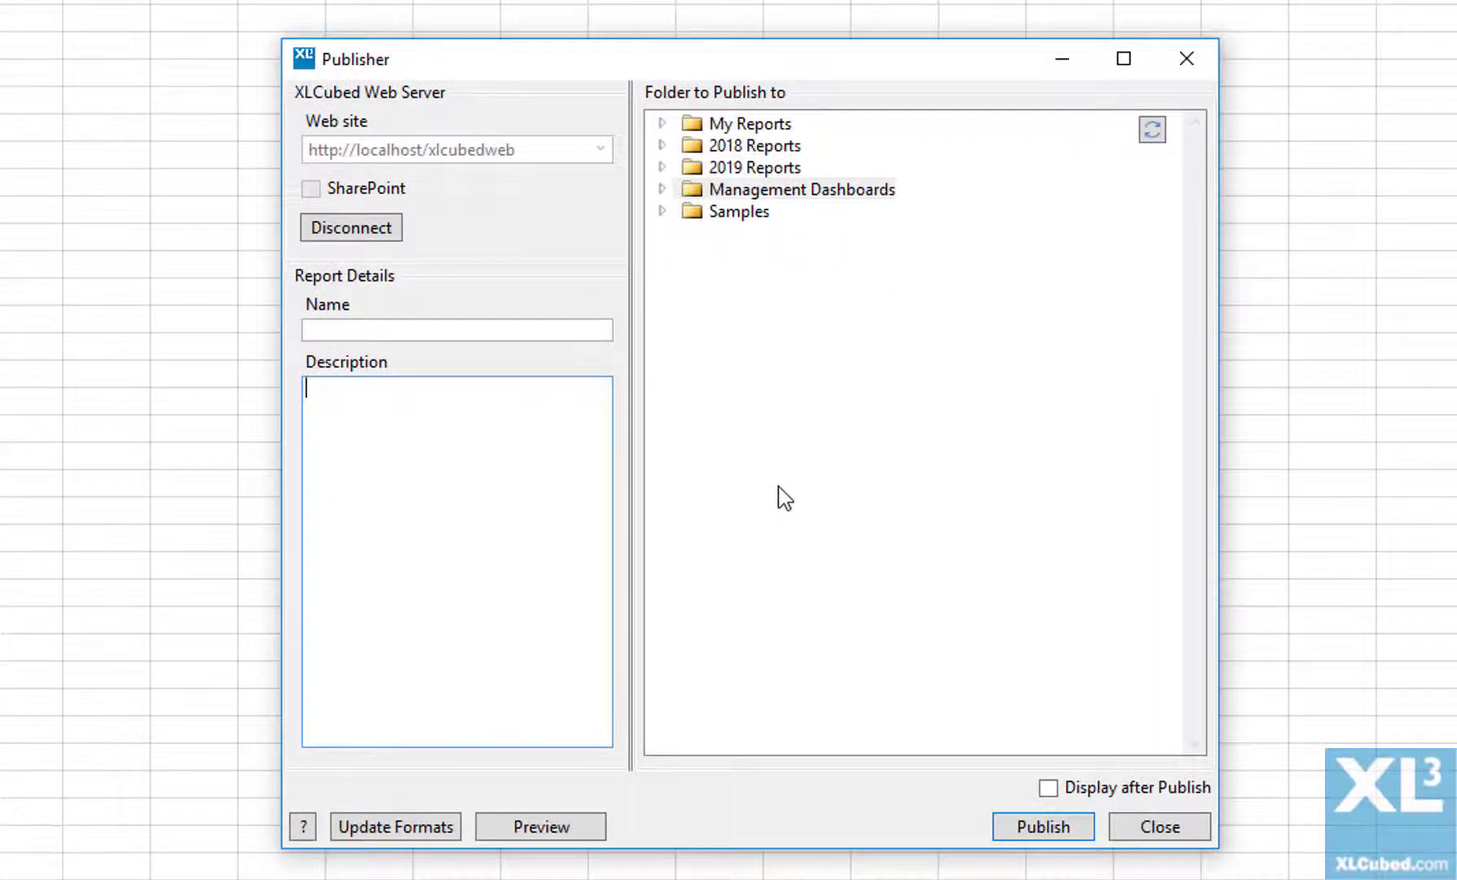
{"action": "left_click", "coordinate": [663, 192]}
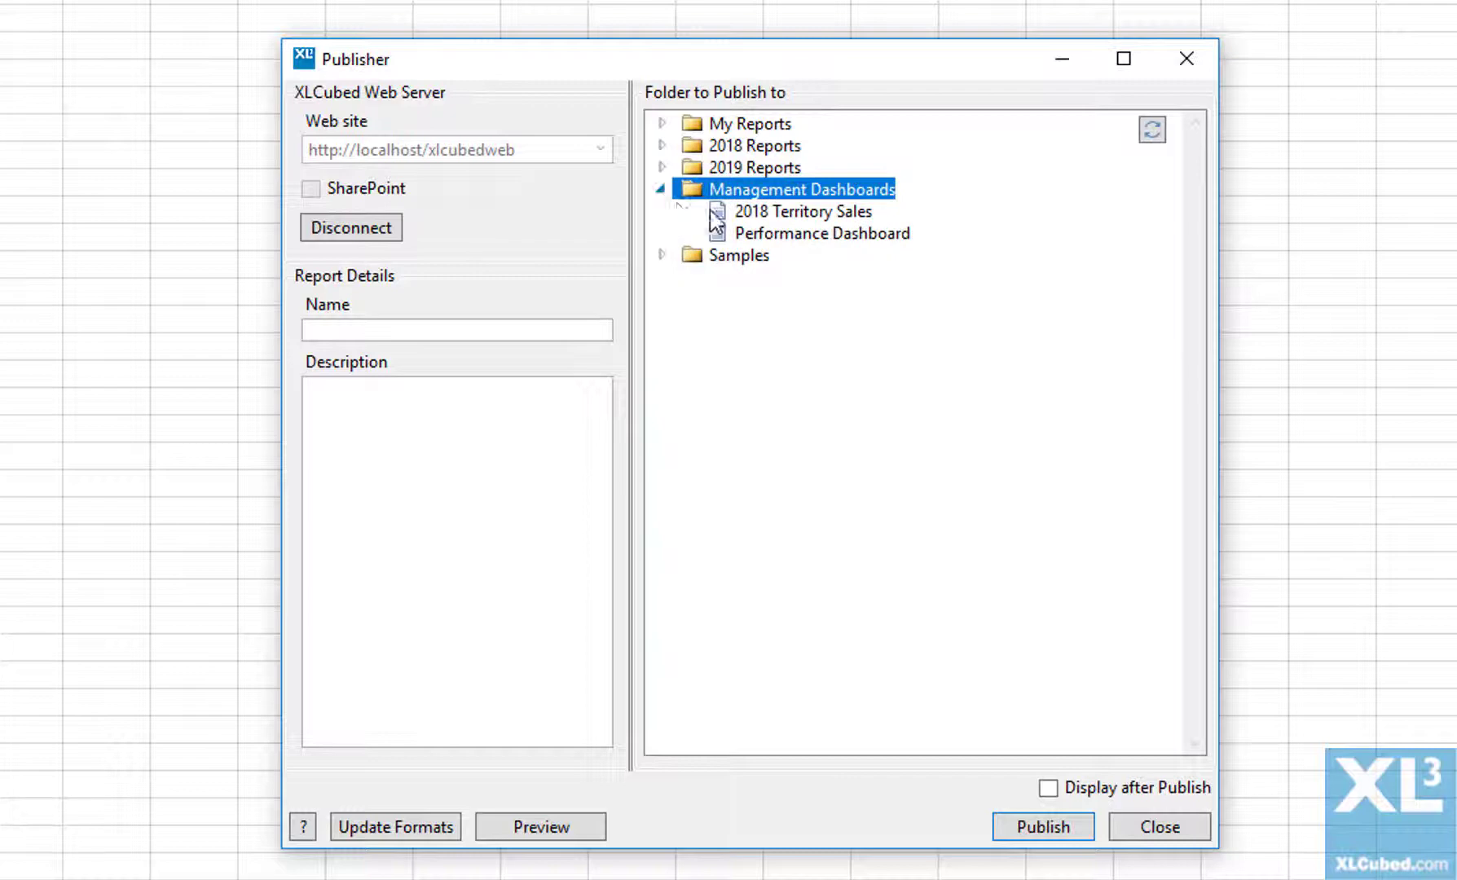
{"action": "left_click", "coordinate": [795, 233]}
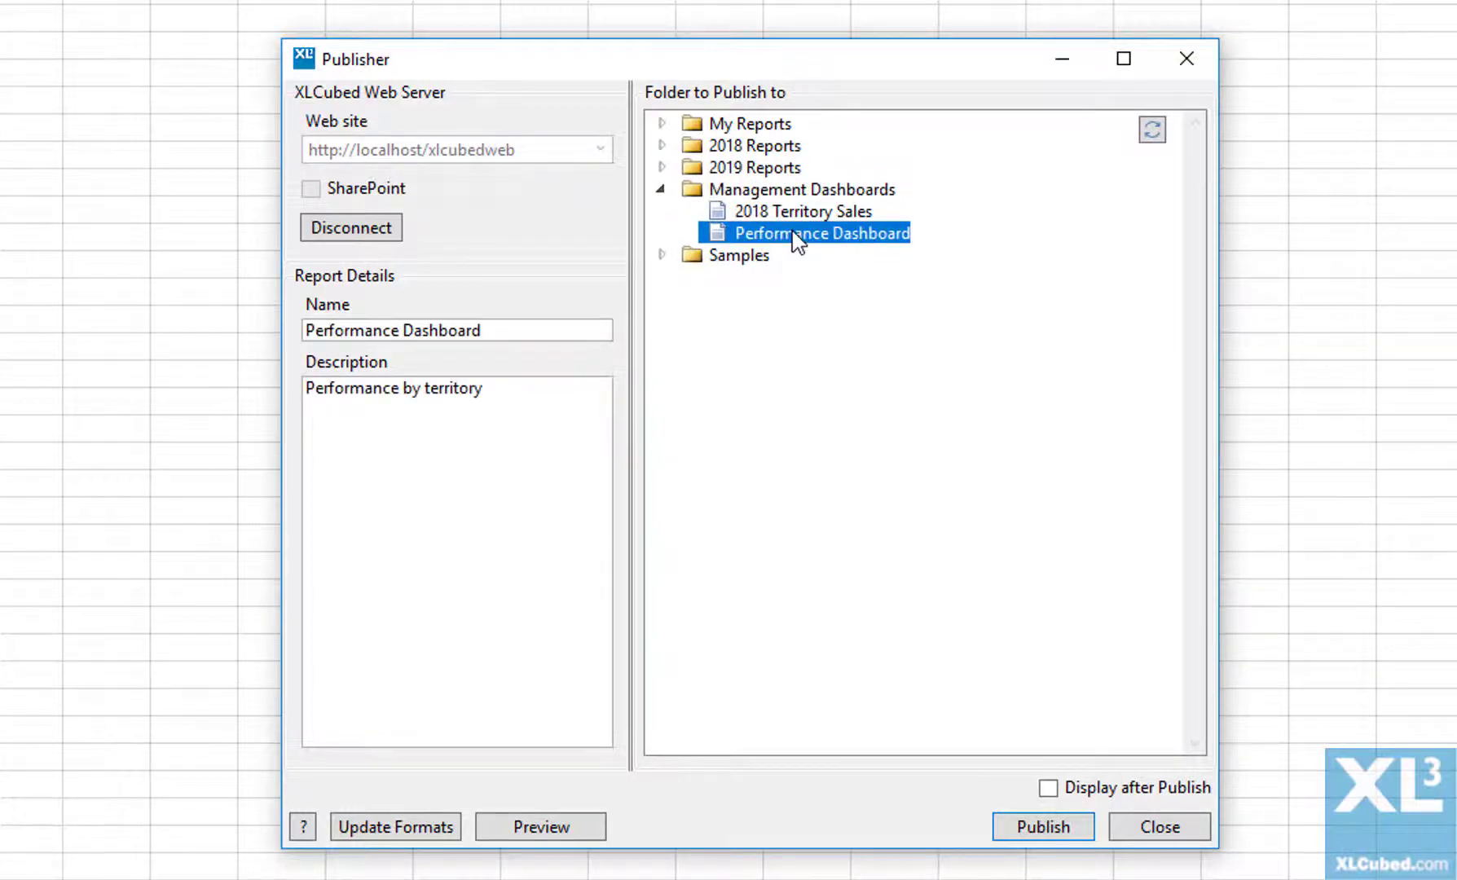
{"action": "right_click", "coordinate": [793, 232]}
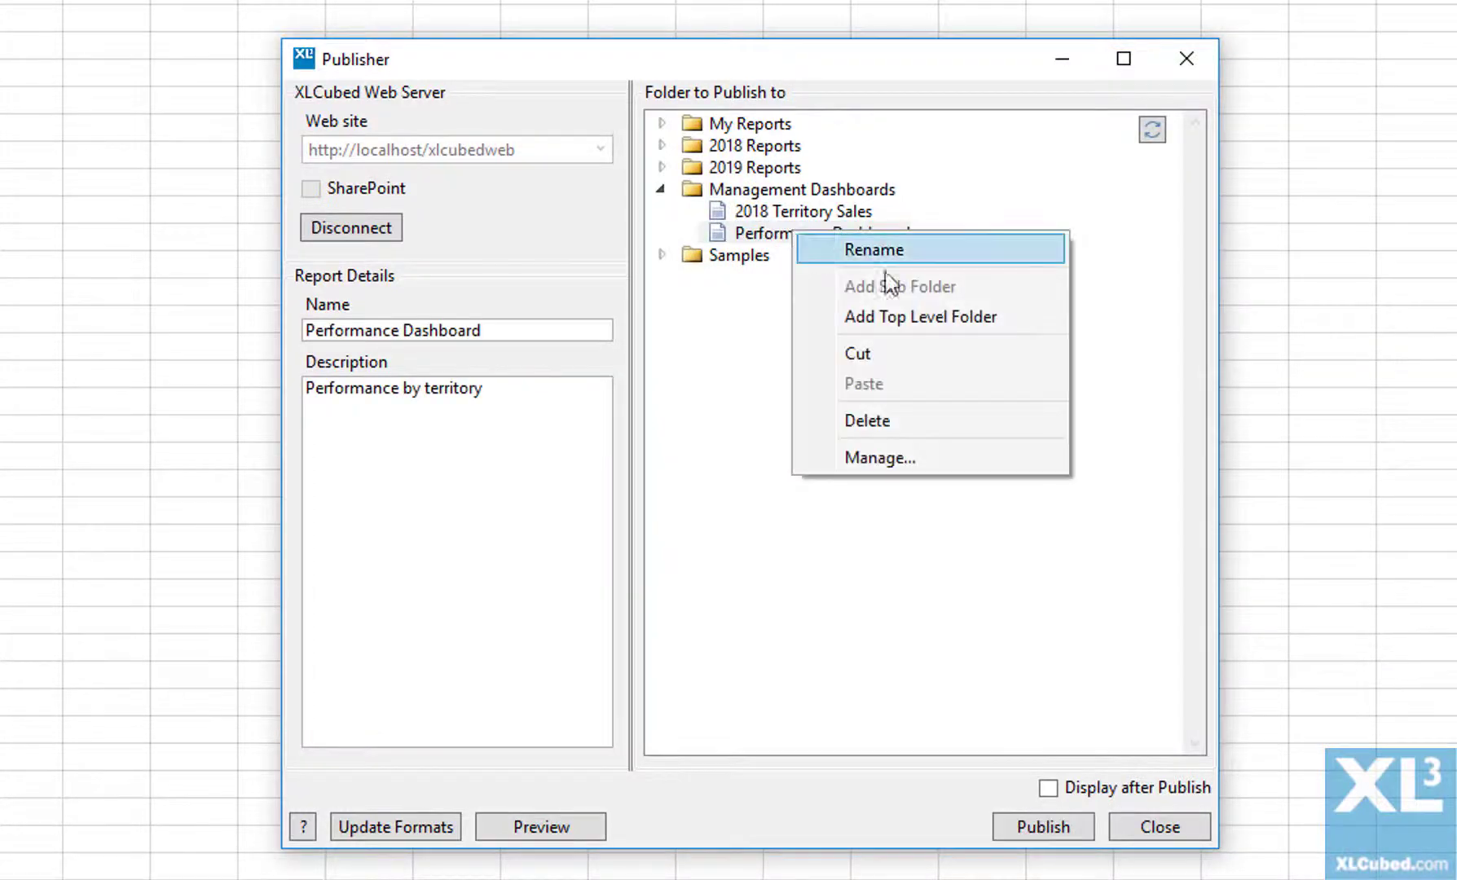
{"action": "left_click", "coordinate": [948, 471]}
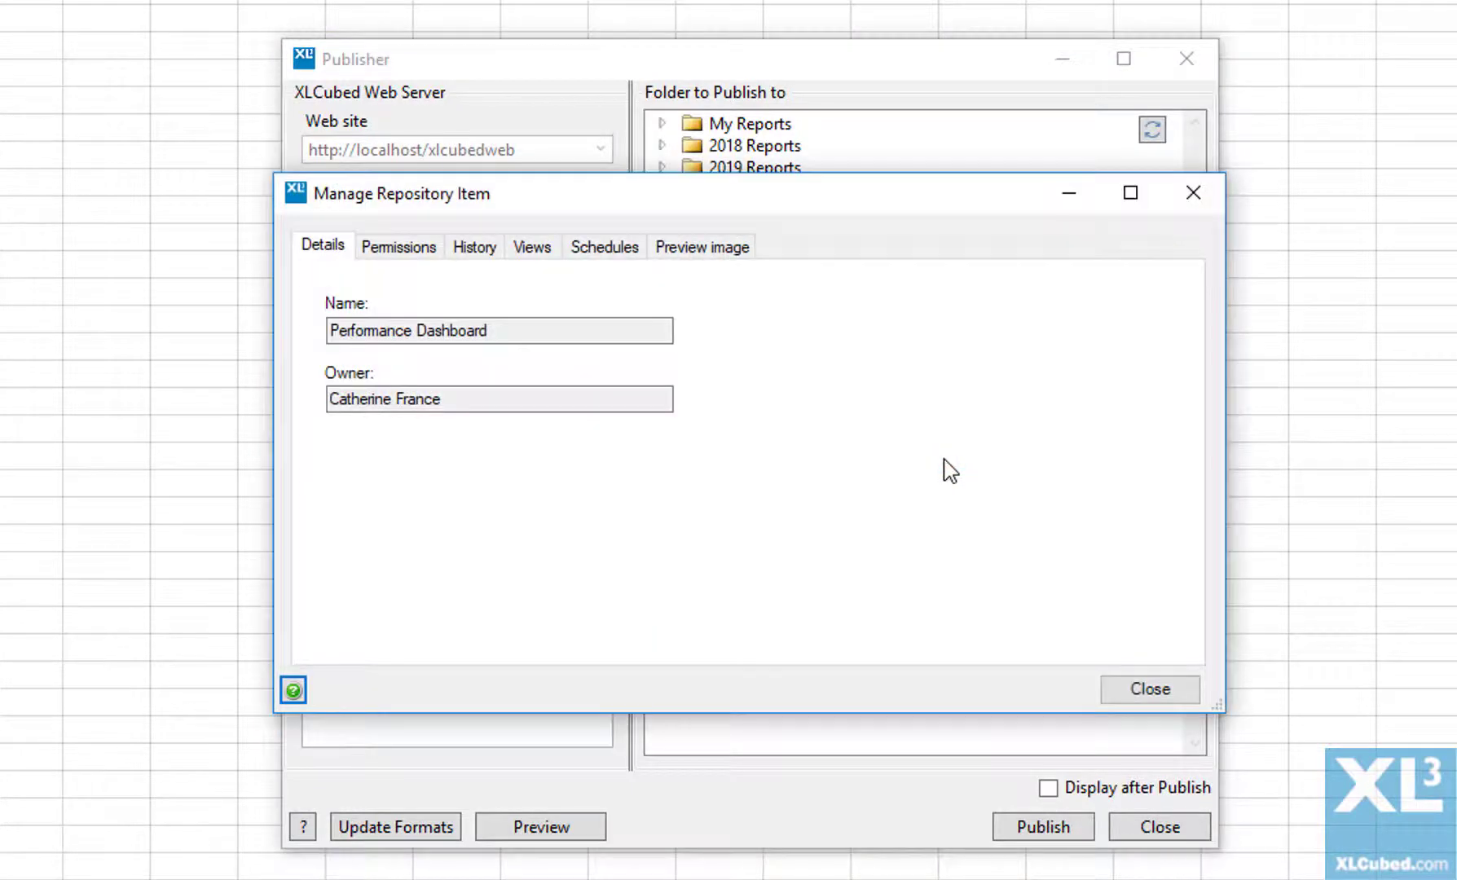
On the History tab, change the Live Version from 4 to 3
{"action": "left_click", "coordinate": [475, 249]}
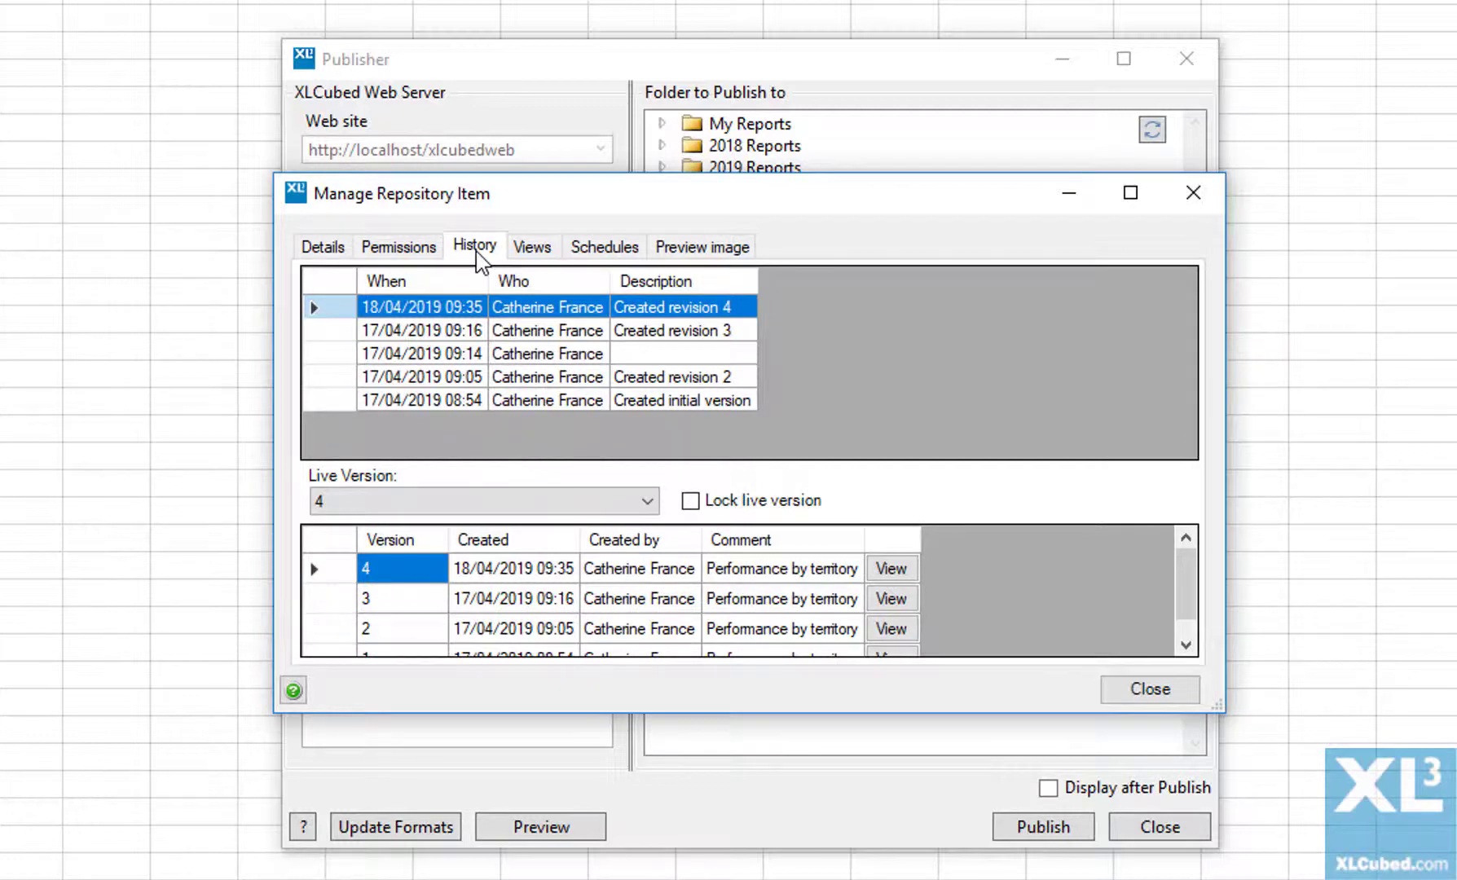
{"action": "left_click", "coordinate": [592, 501]}
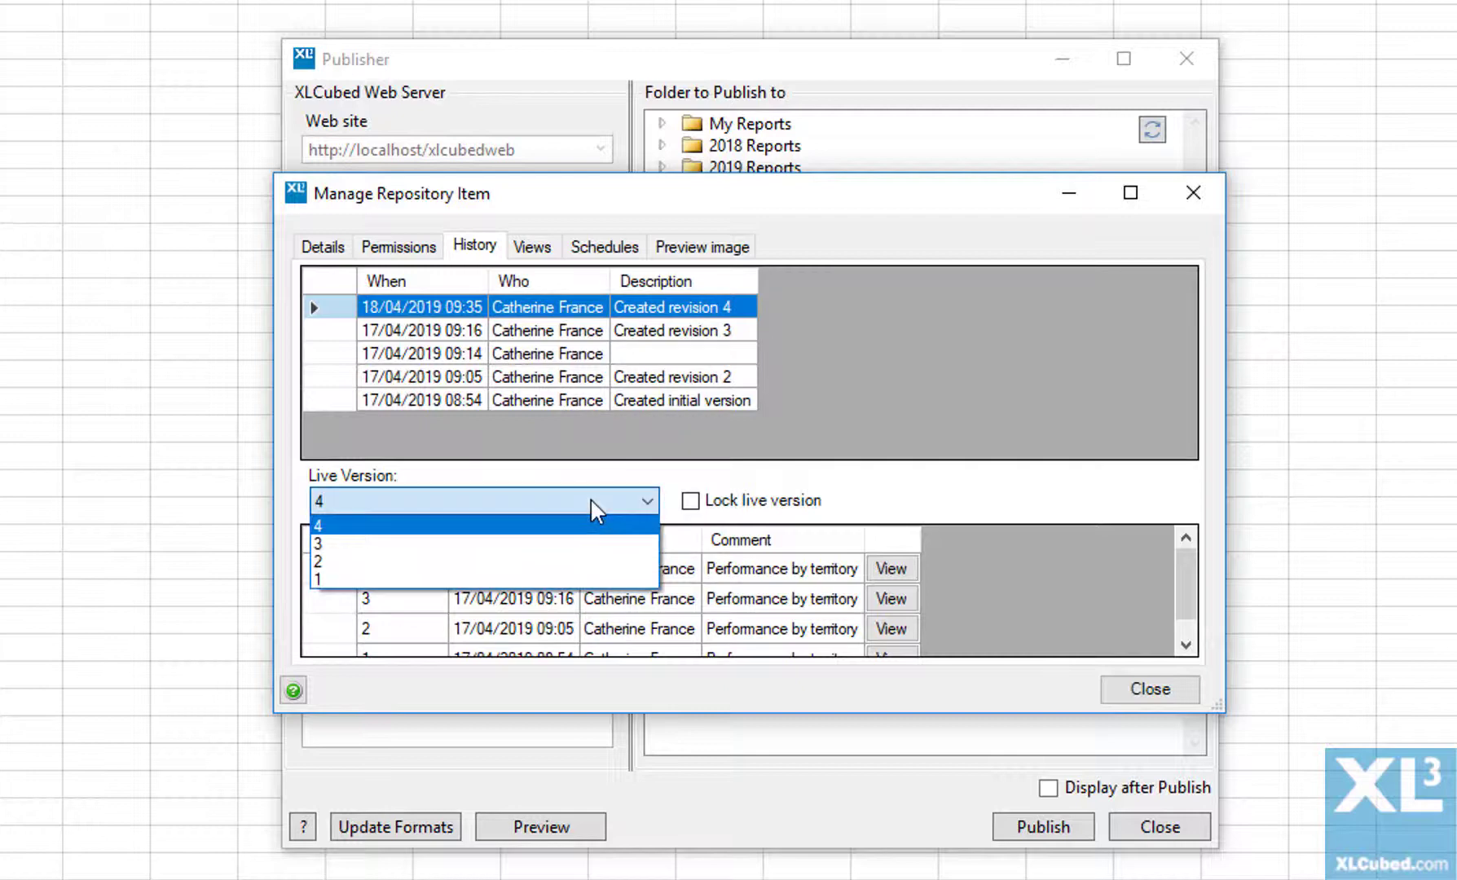
{"action": "left_click", "coordinate": [587, 546]}
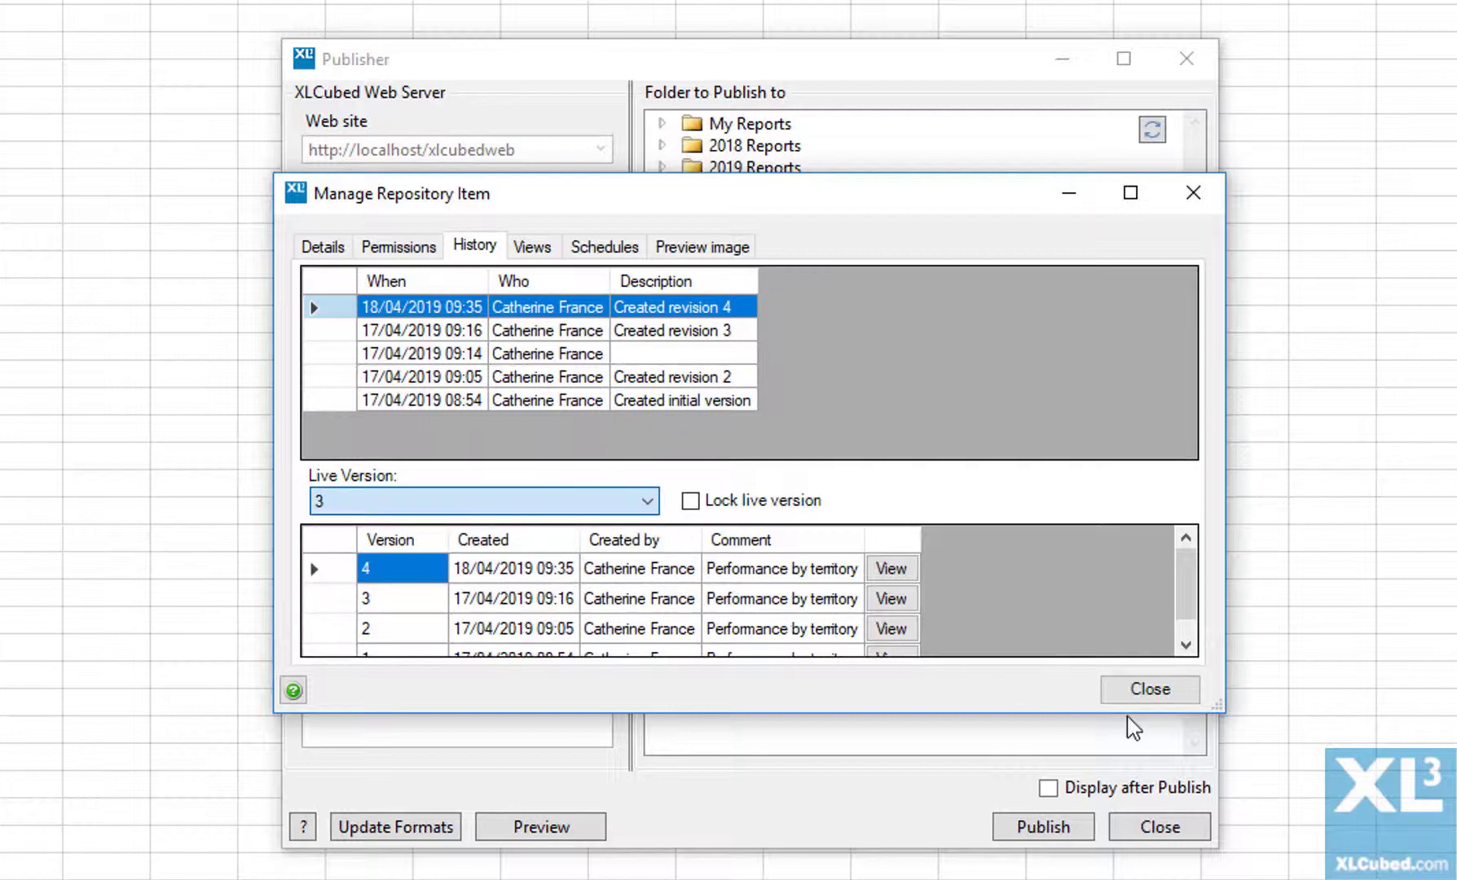
Close the Manage Repository Item dialog
{"action": "left_click", "coordinate": [1177, 691]}
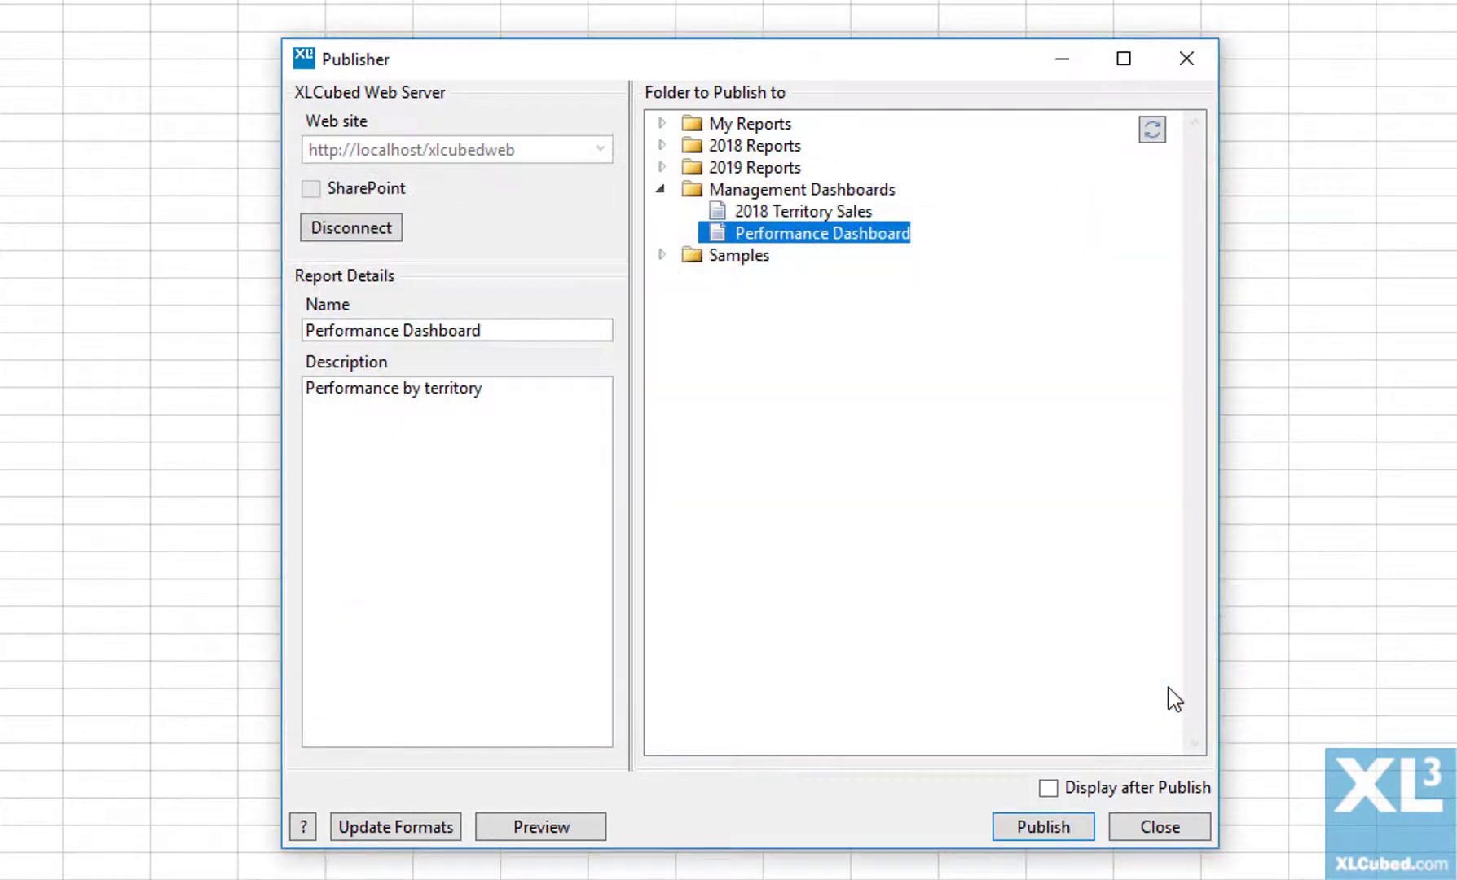